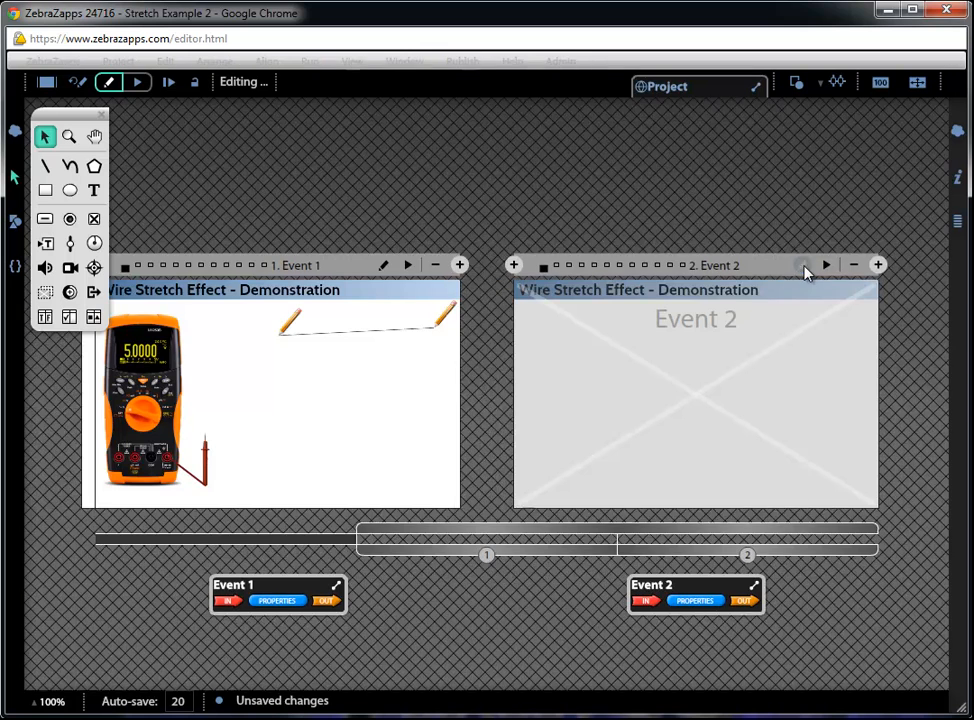
Place the Multi Meter.jpg and Pos Probe.png images on Event 2, with the probe to the right of the meter
{"action": "left_click", "coordinate": [14, 225]}
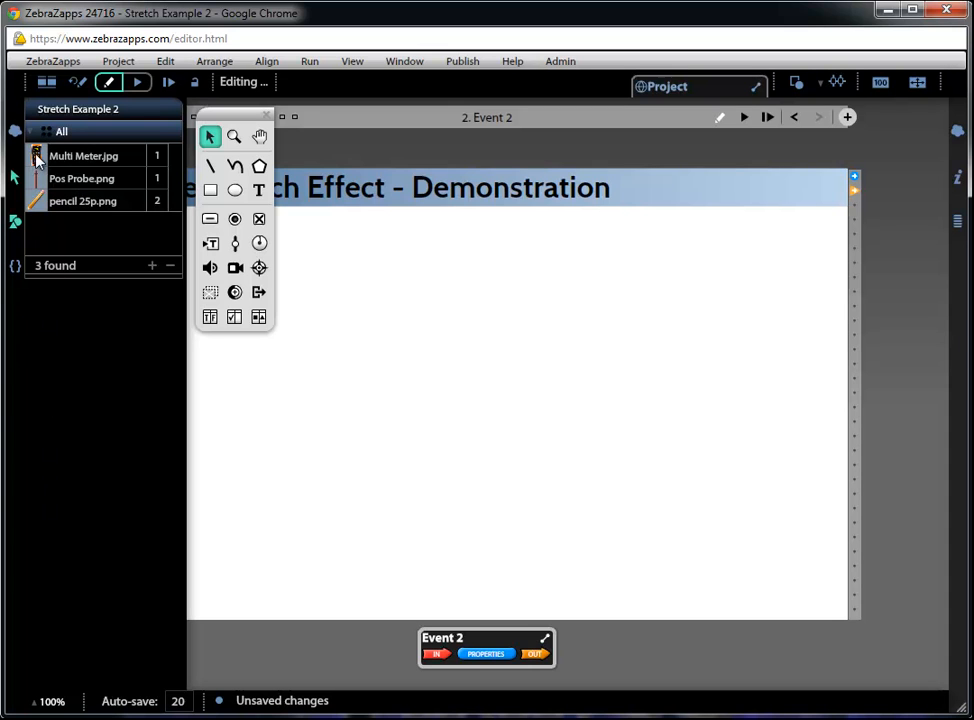
{"action": "left_click_drag", "start_coordinate": [37, 158], "coordinate": [479, 354]}
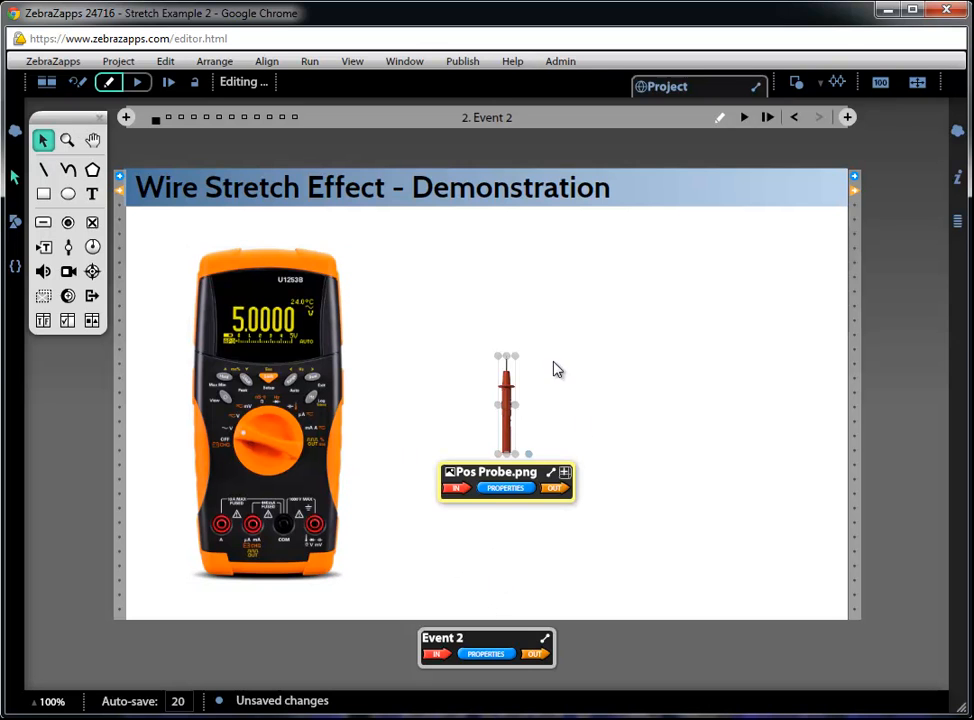
{"action": "left_click_drag", "start_coordinate": [514, 428], "coordinate": [548, 361]}
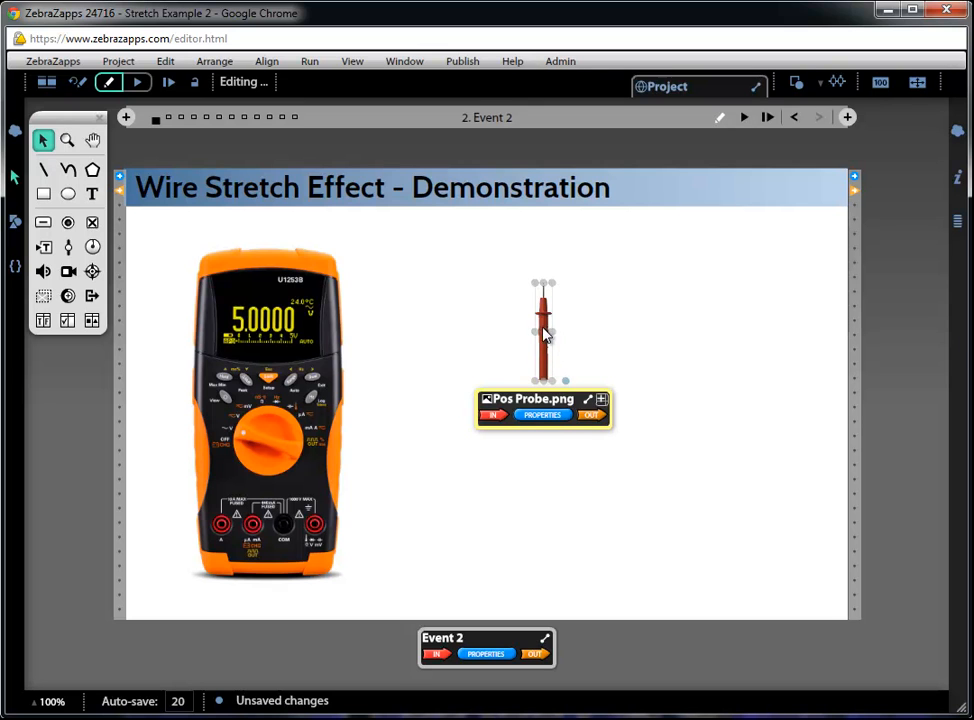
Set the probe image's anchor point to BC- bottom center and move its property block clear of the probe
{"action": "left_click", "coordinate": [549, 415]}
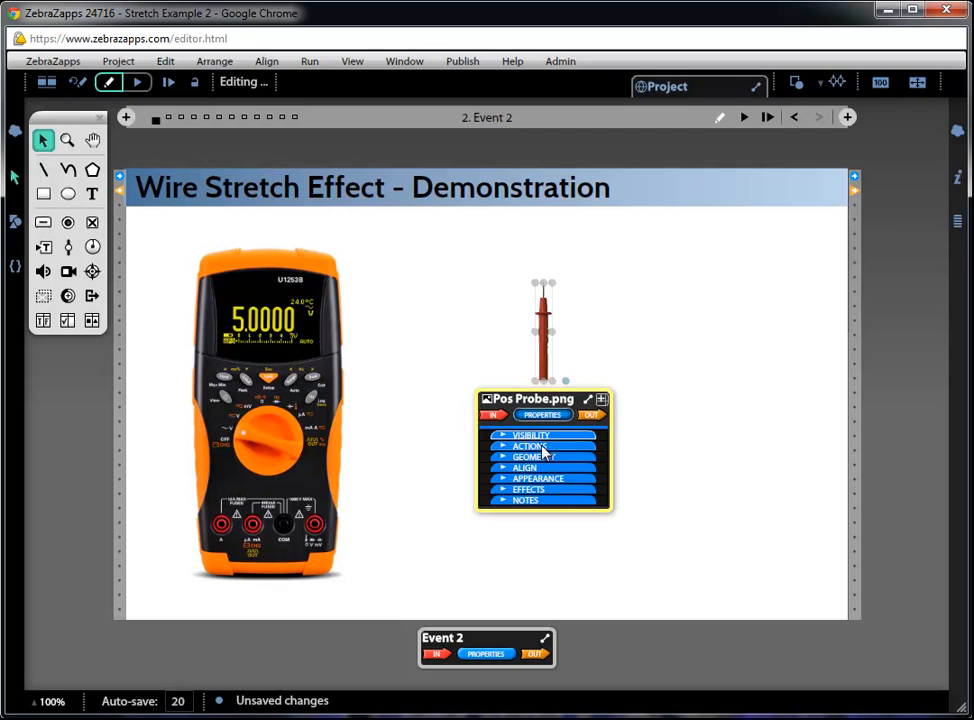
{"action": "left_click", "coordinate": [535, 457]}
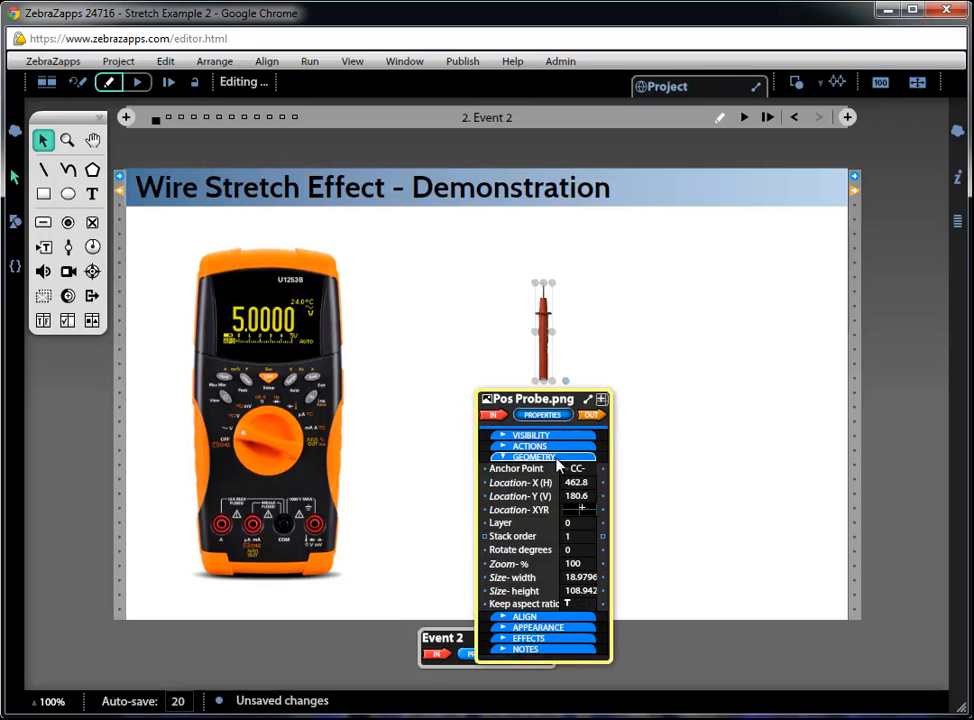
{"action": "left_click", "coordinate": [573, 471]}
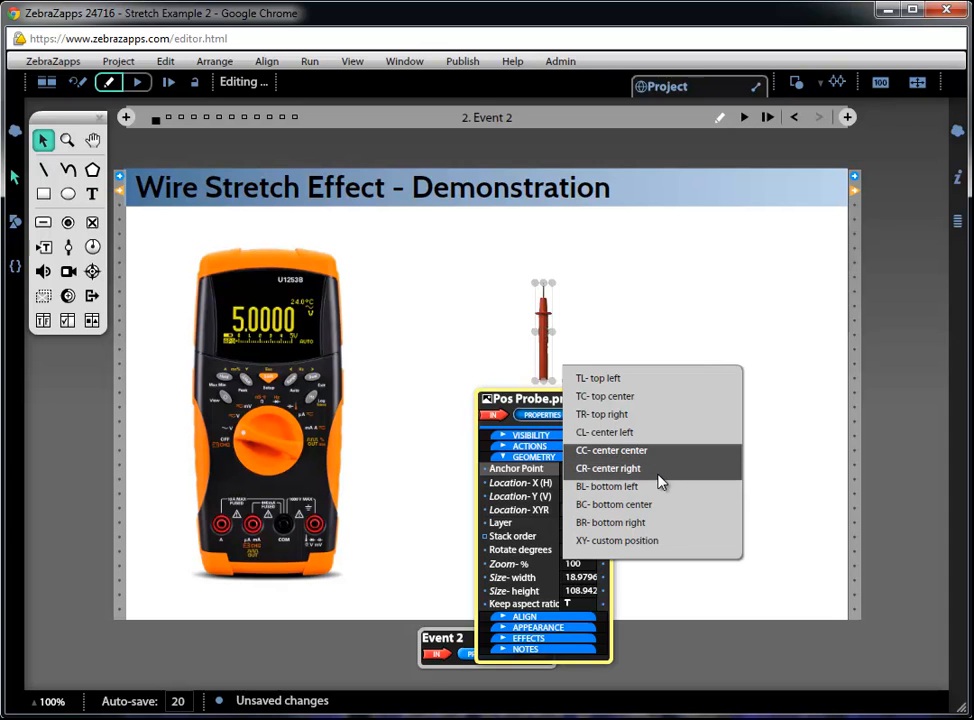
{"action": "left_click", "coordinate": [672, 505]}
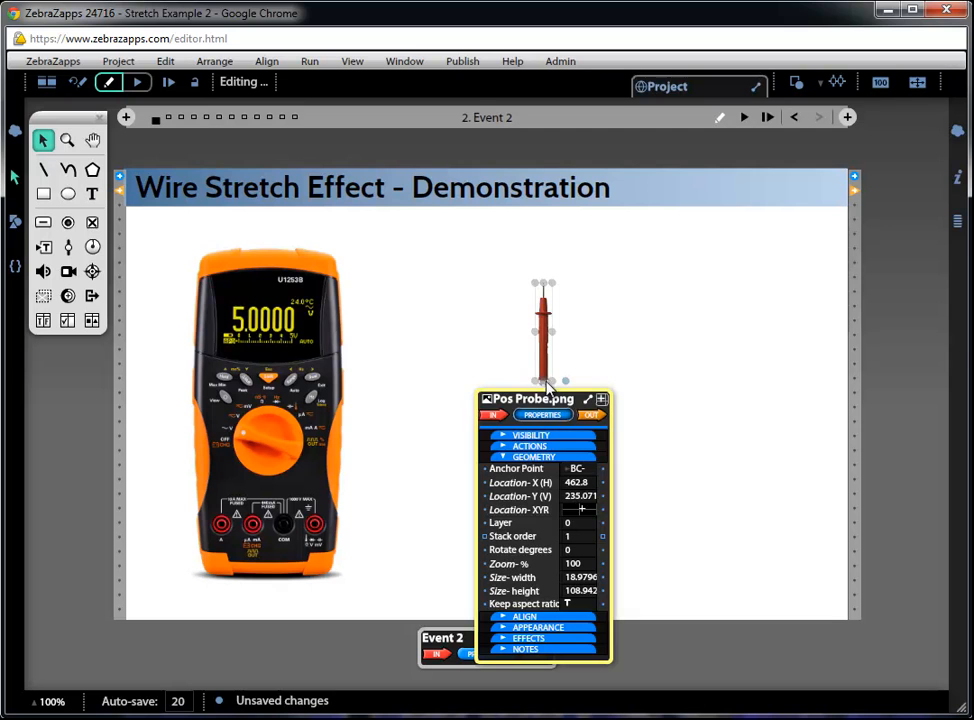
{"action": "left_click", "coordinate": [548, 416]}
{"action": "left_click_drag", "start_coordinate": [550, 402], "coordinate": [666, 390]}
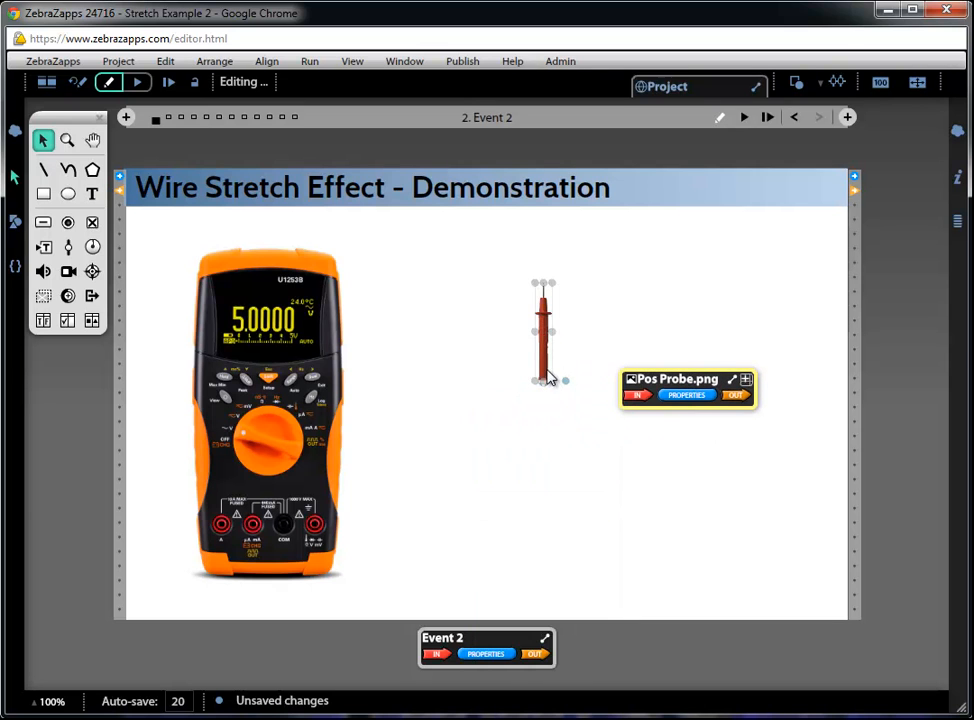
Draw a straight path from the meter's rightmost jack to just below the probe, adding a ribbon for its end point
{"action": "left_click", "coordinate": [68, 172]}
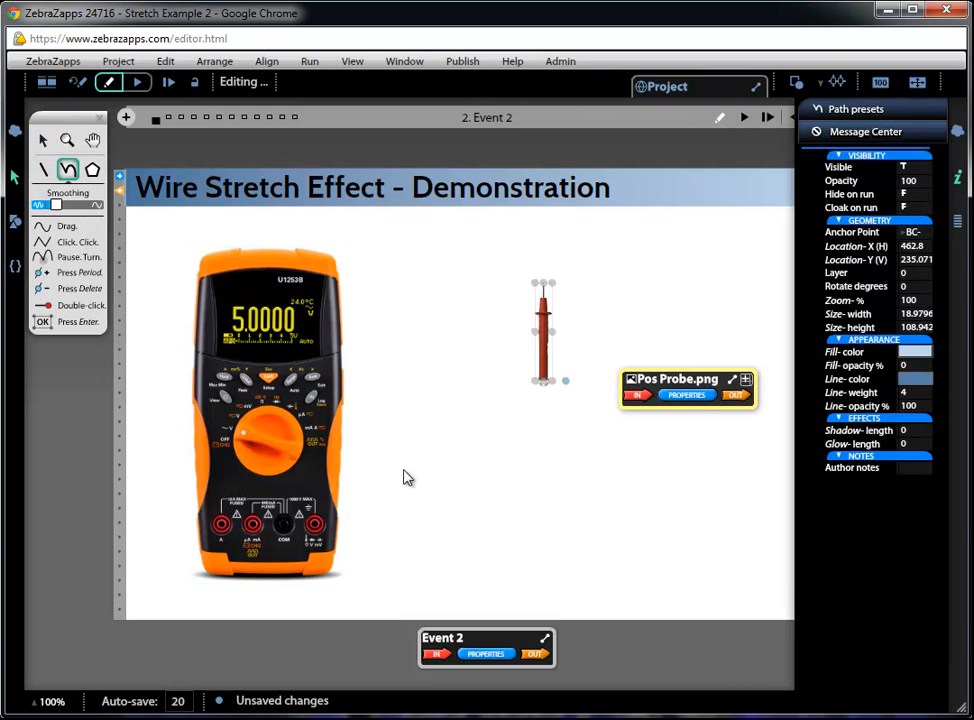
{"action": "left_click", "coordinate": [317, 526]}
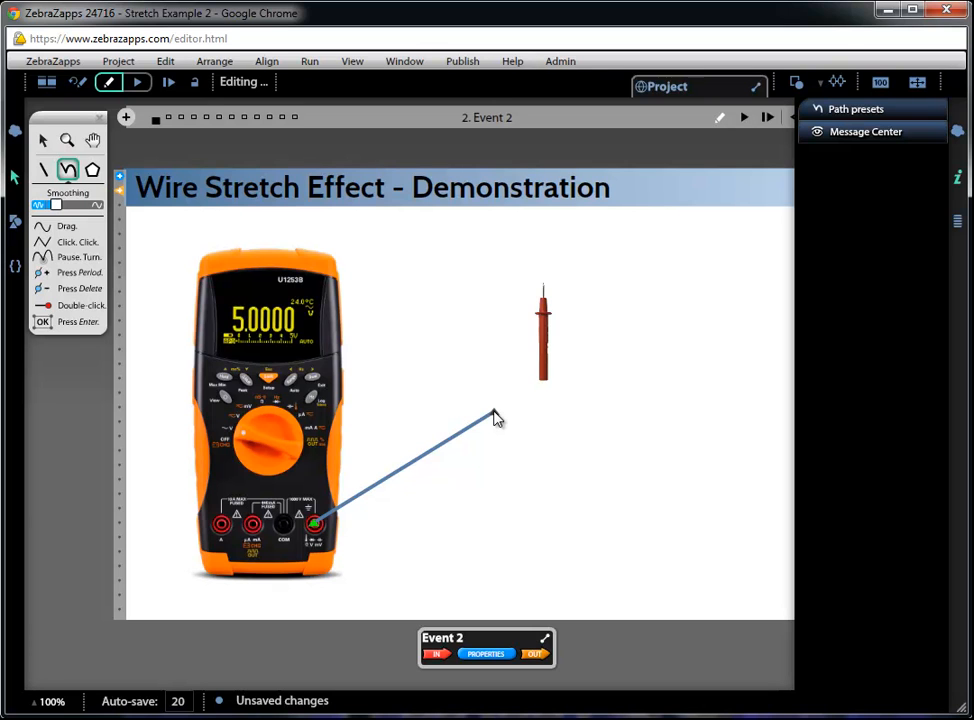
{"action": "double_click", "coordinate": [494, 411]}
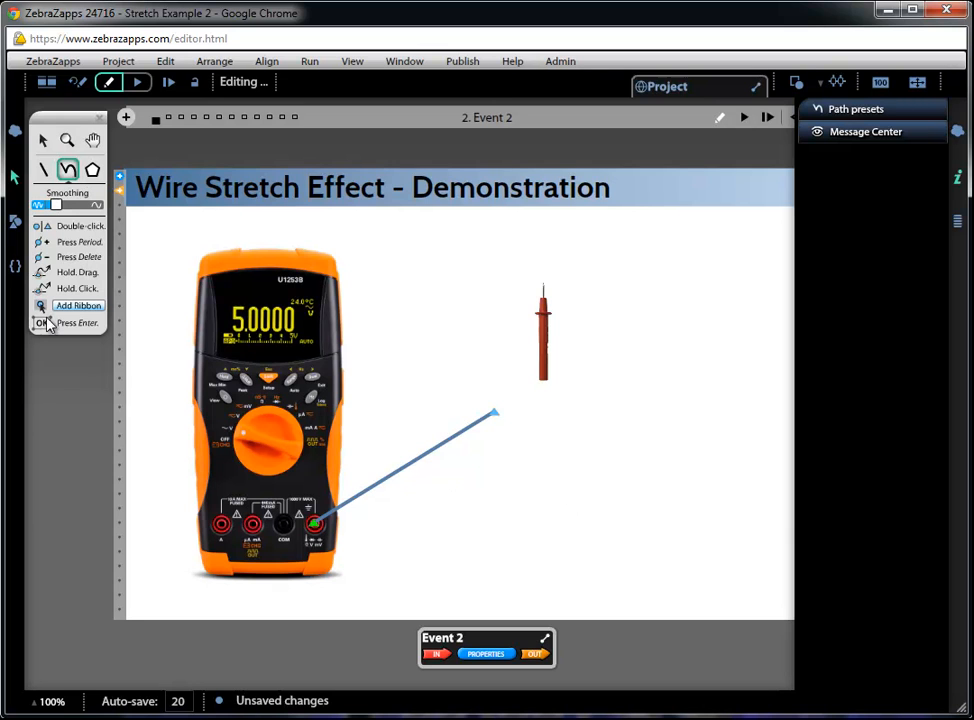
{"action": "left_click", "coordinate": [79, 306]}
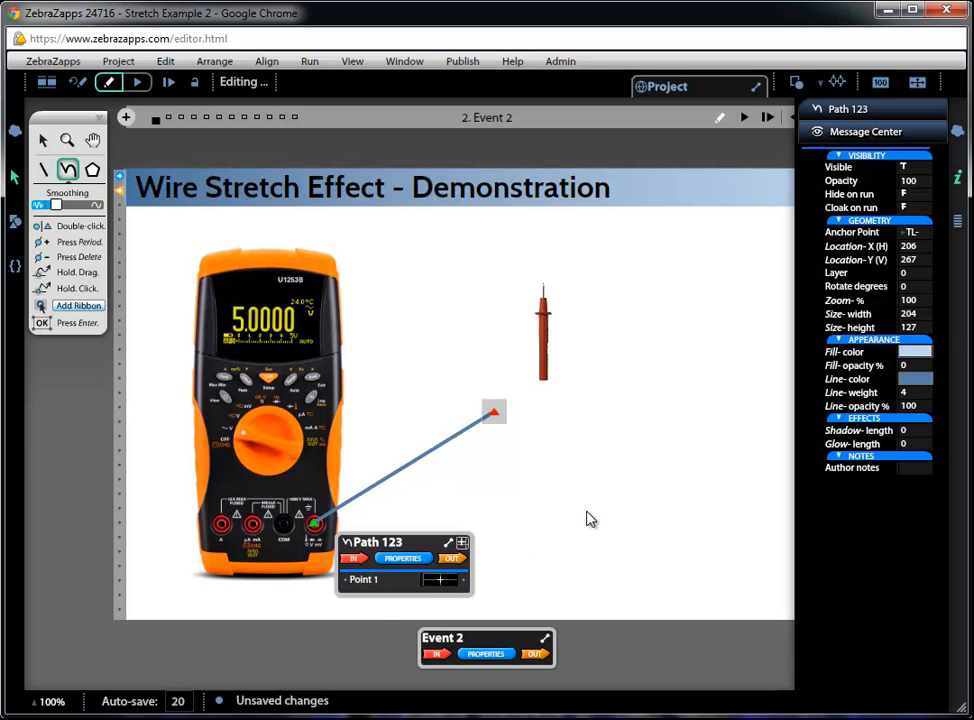
{"action": "key", "text": "Return"}
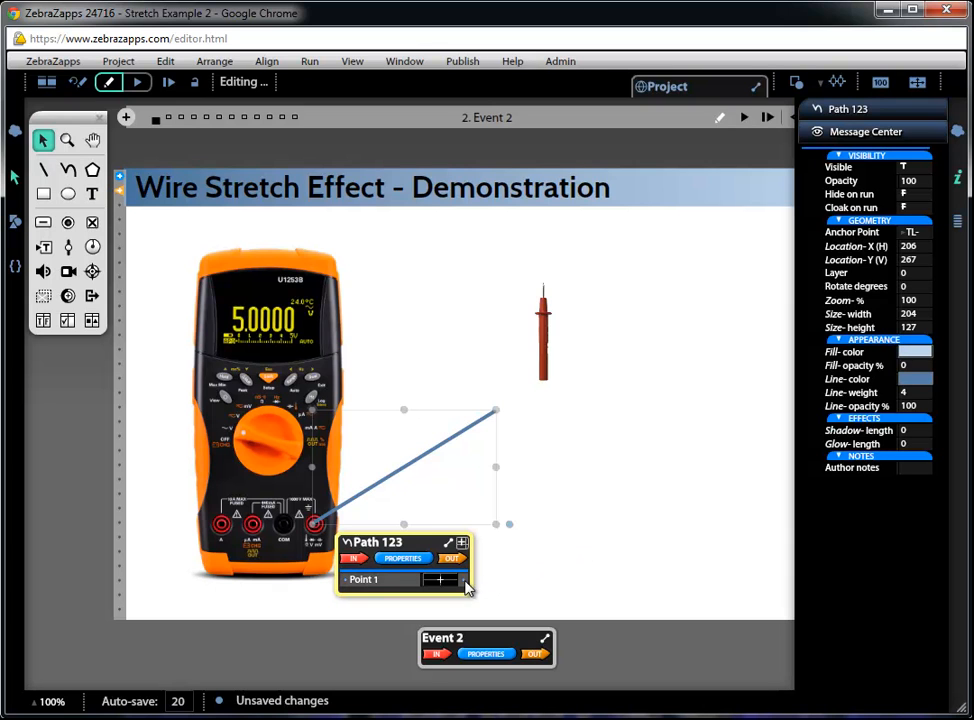
Wire the path's Point 1 property to the Location-XYR property of Pos Probe.png
{"action": "left_click_drag", "start_coordinate": [466, 584], "coordinate": [546, 371]}
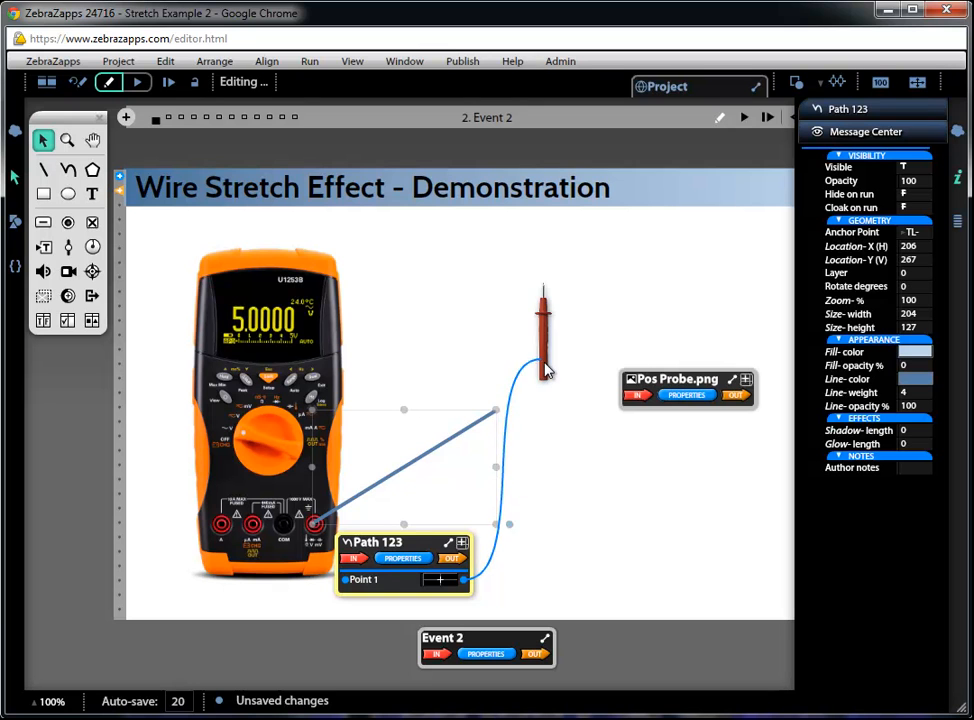
{"action": "left_click", "coordinate": [685, 396]}
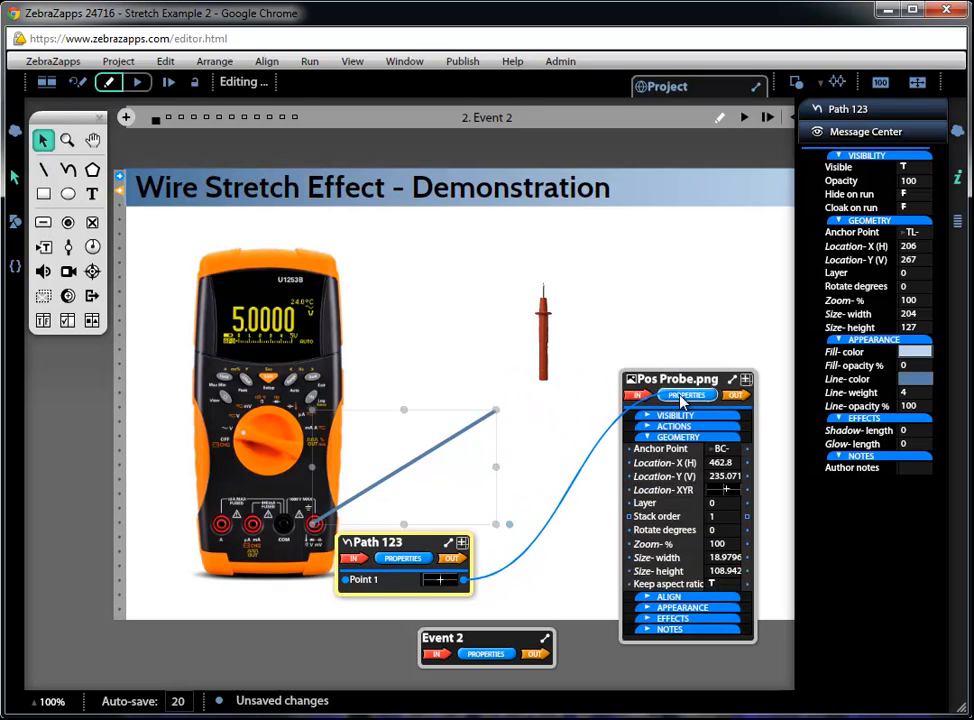
{"action": "left_click_drag", "start_coordinate": [681, 402], "coordinate": [646, 502]}
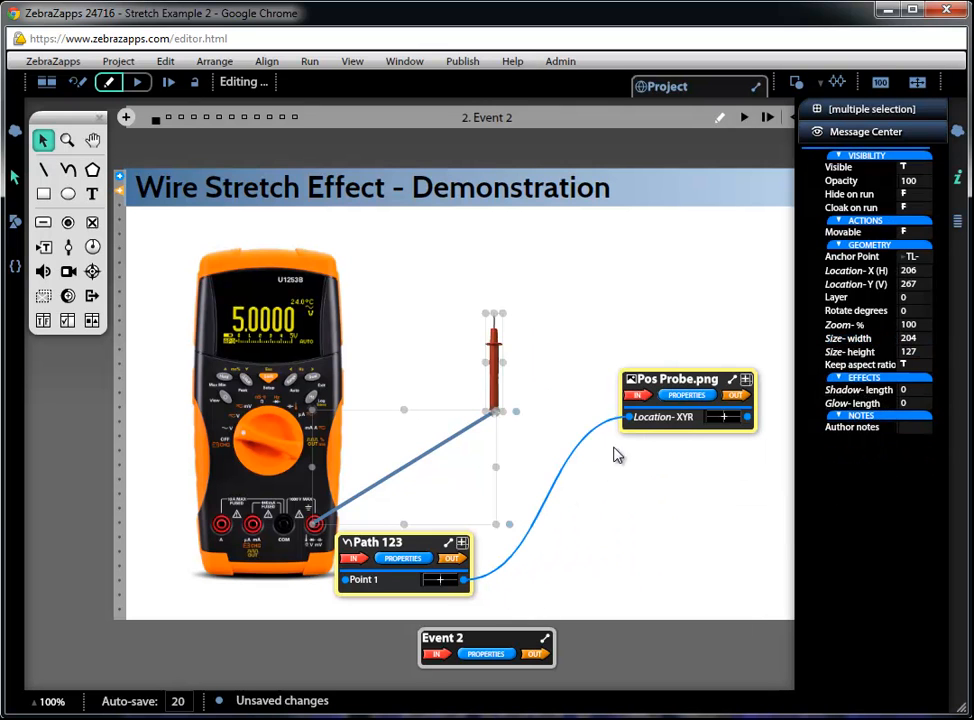
{"action": "left_click", "coordinate": [602, 560]}
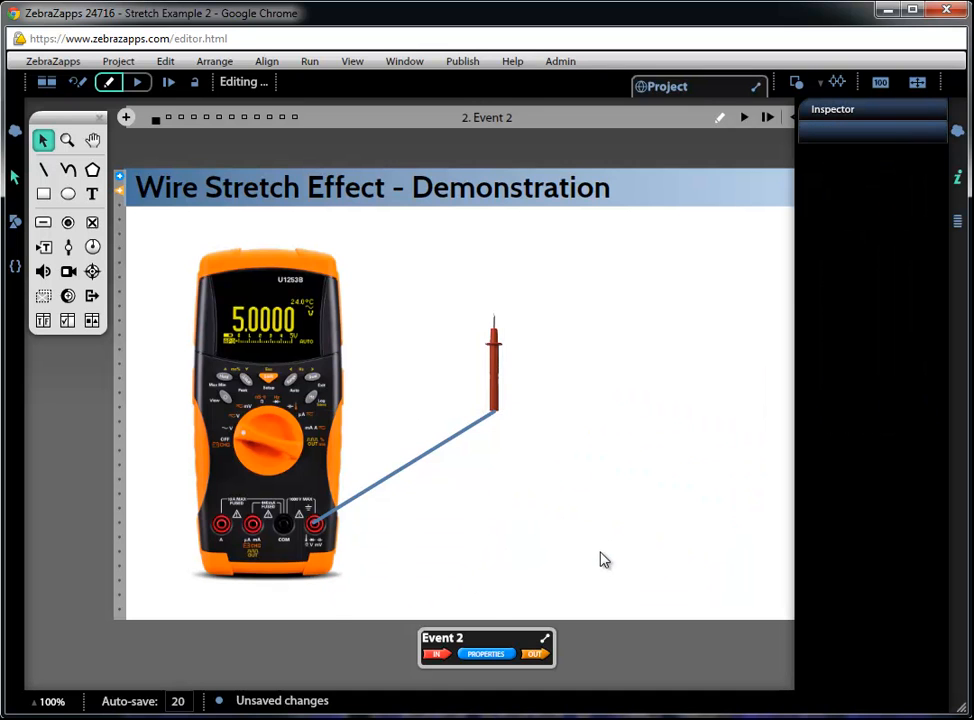
Check the Actions properties of the probe image, including its Movable setting
{"action": "left_click", "coordinate": [496, 365]}
{"action": "left_click", "coordinate": [674, 397]}
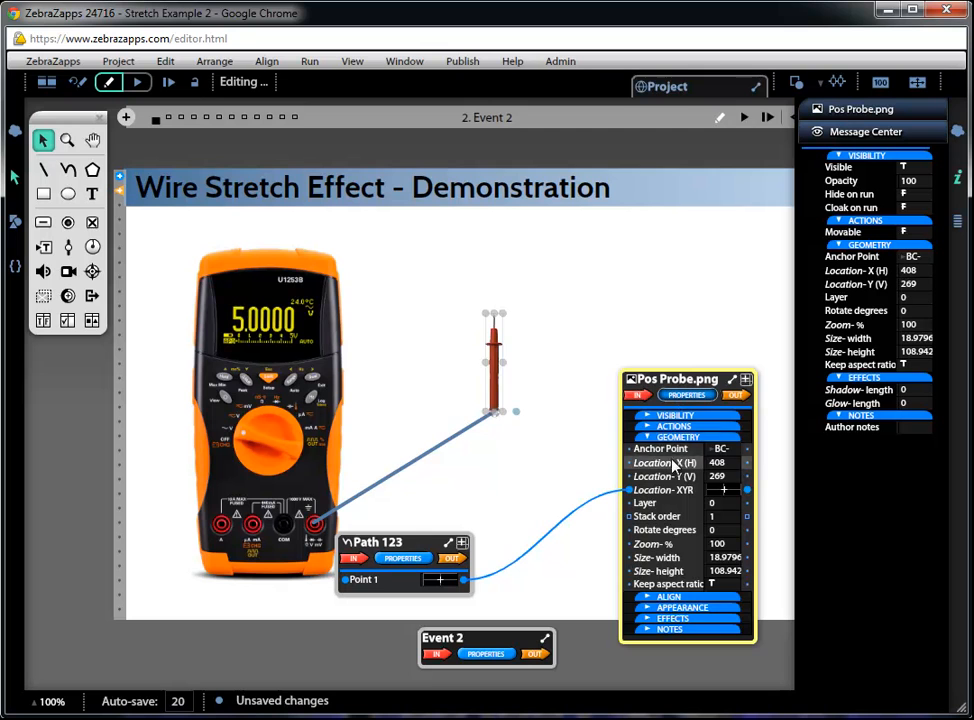
{"action": "left_click", "coordinate": [678, 427]}
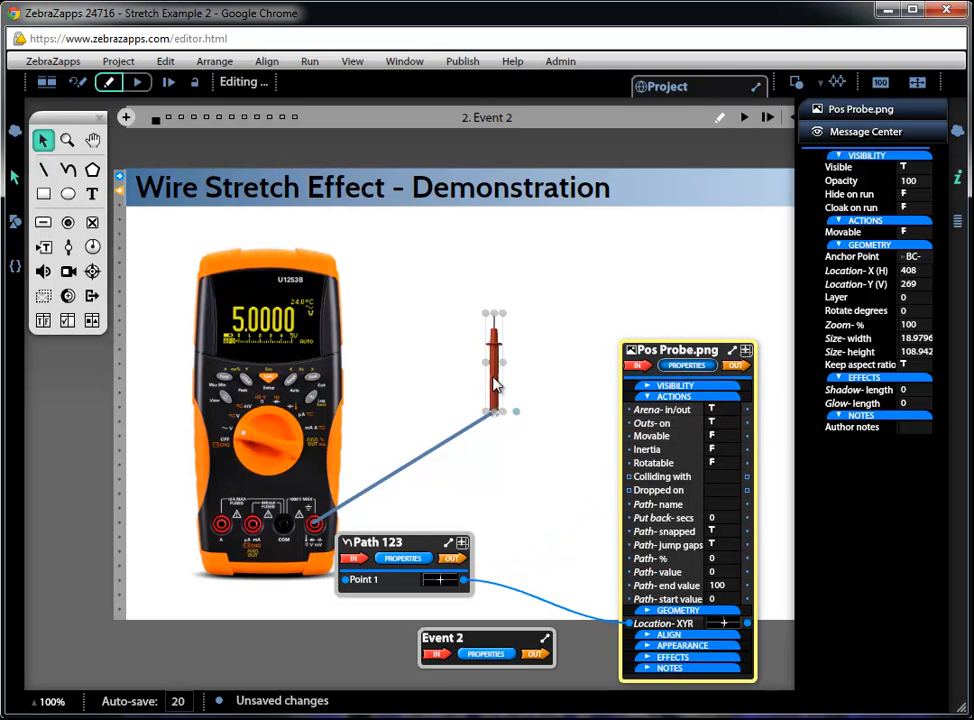
{"action": "left_click", "coordinate": [624, 322]}
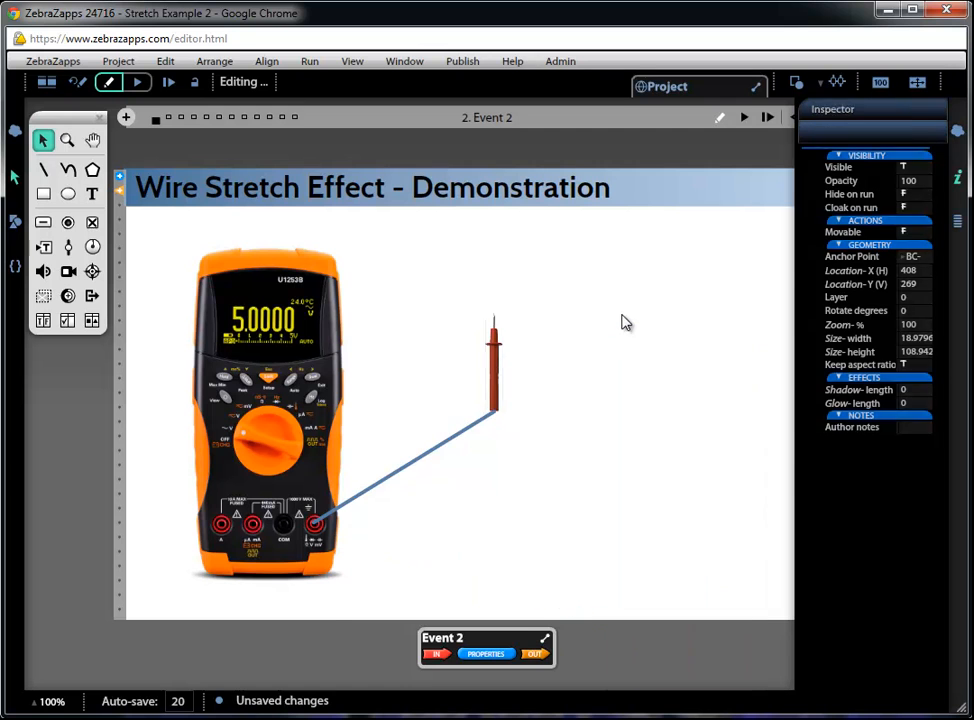
Match the wire path's line color to the probe by sampling the red of its handle
{"action": "left_click", "coordinate": [452, 445]}
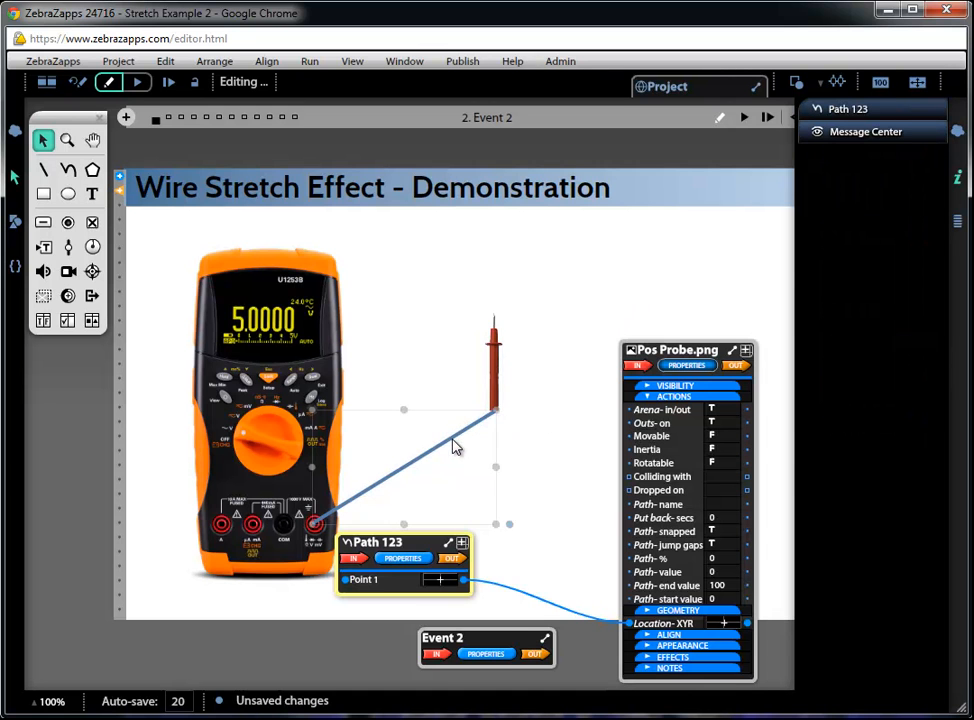
{"action": "left_click", "coordinate": [410, 558]}
{"action": "left_click", "coordinate": [397, 646]}
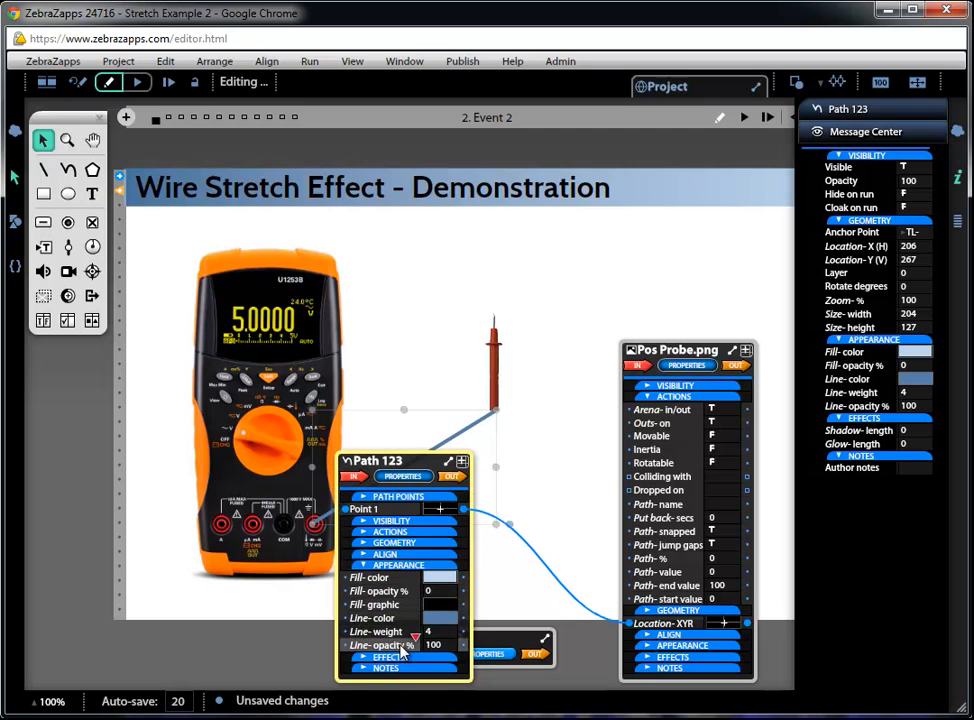
{"action": "left_click", "coordinate": [436, 620]}
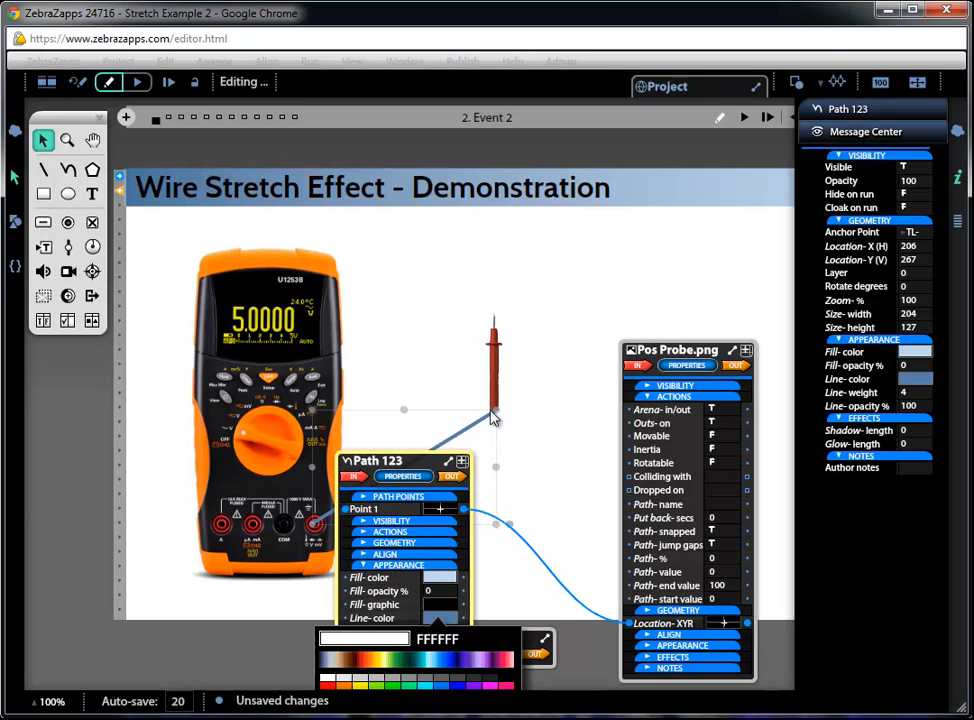
{"action": "left_click", "coordinate": [497, 380]}
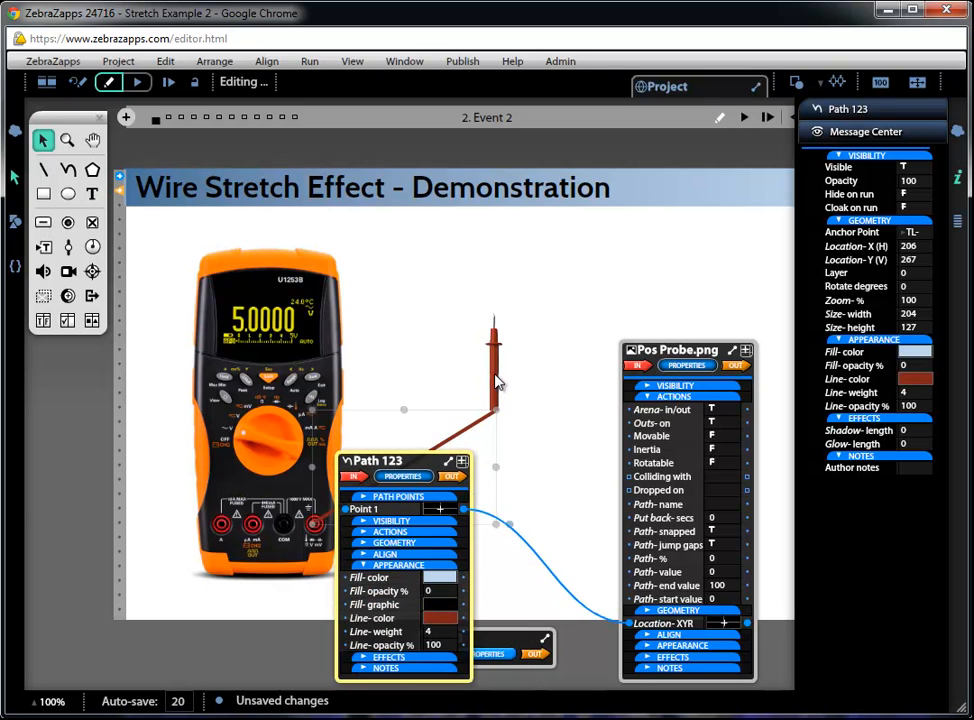
Set the wire path's line weight to 3
{"action": "left_click", "coordinate": [433, 633]}
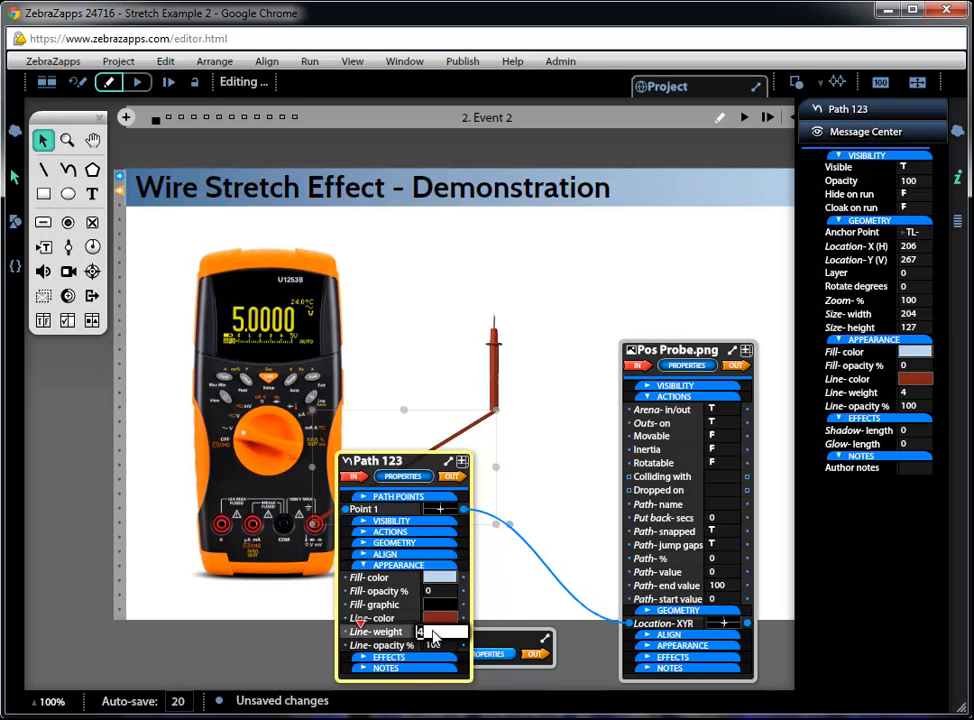
{"action": "type", "text": "3"}
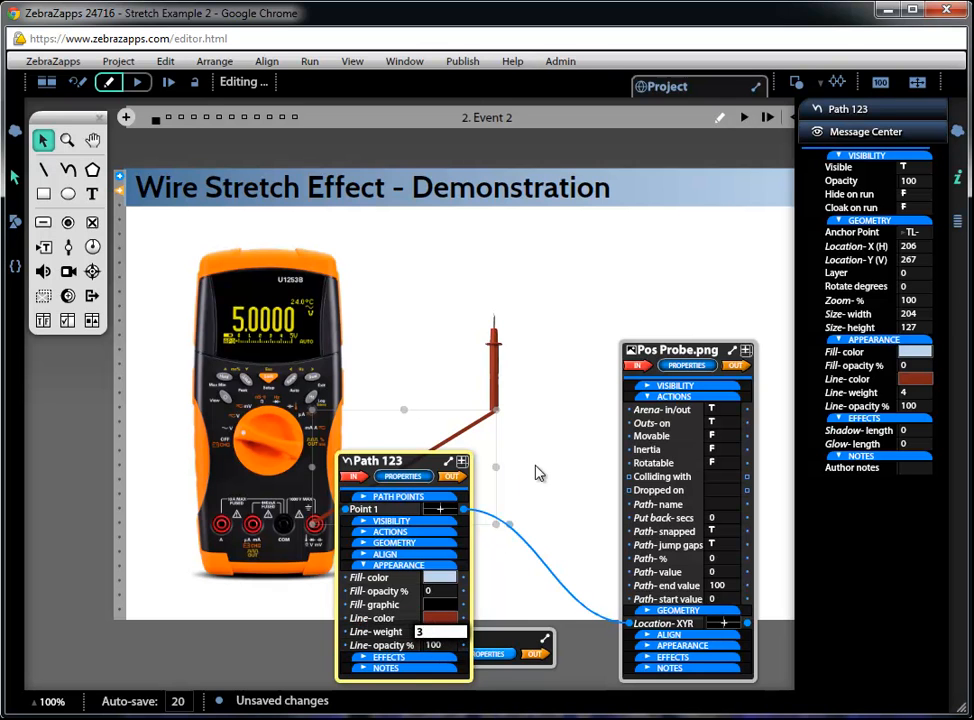
{"action": "left_click", "coordinate": [561, 465]}
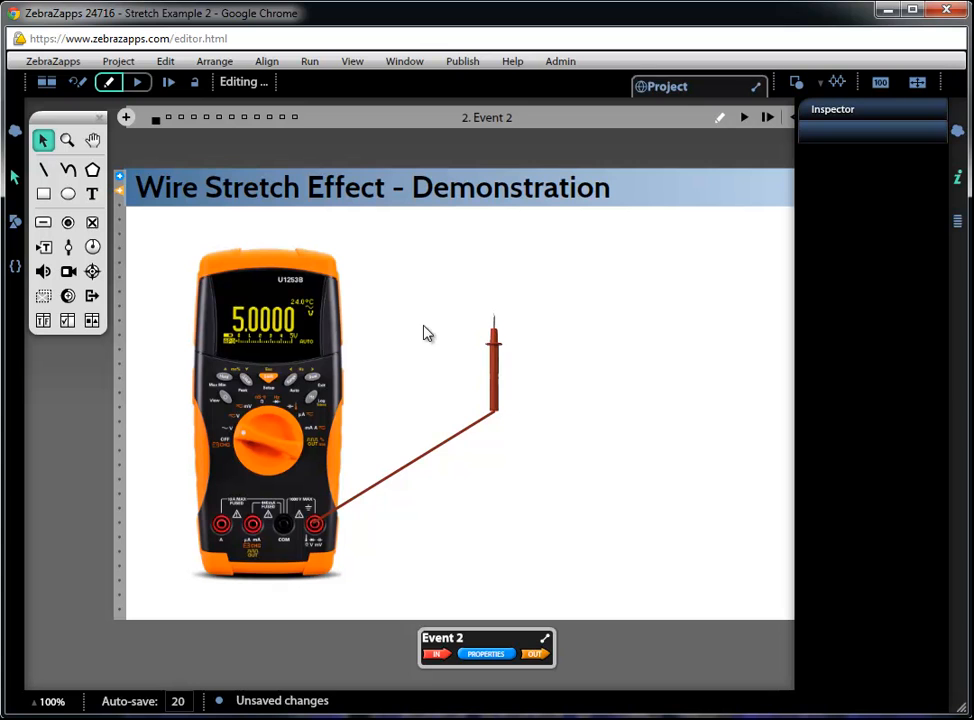
Run Event 2 and pull the probe down toward the meter's right jack to test the wire stretching
{"action": "left_click", "coordinate": [139, 83]}
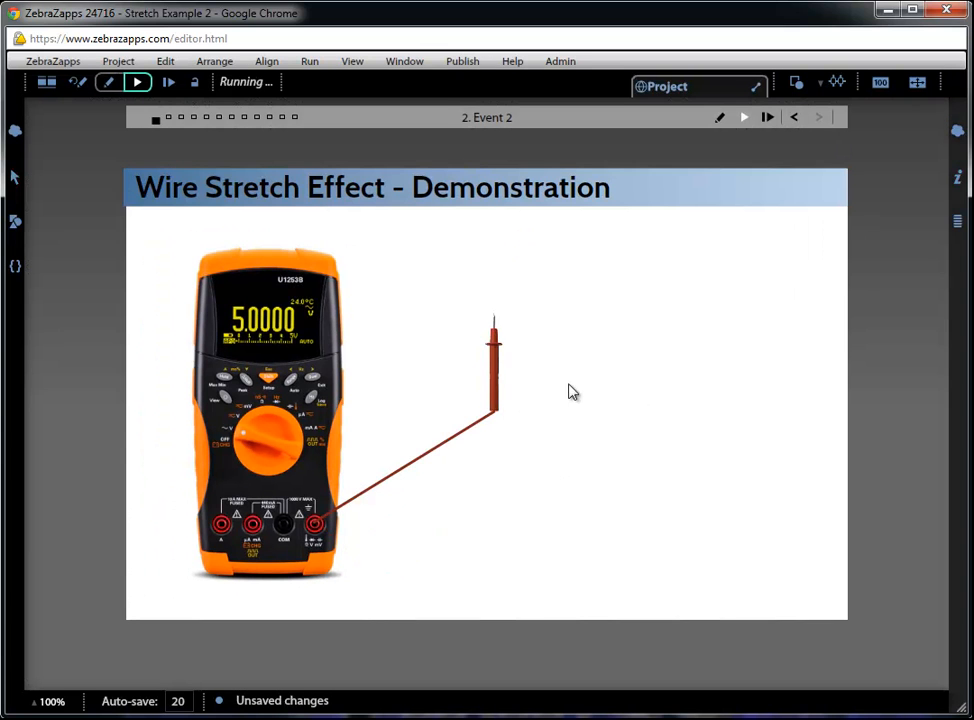
{"action": "left_click_drag", "start_coordinate": [500, 374], "coordinate": [393, 478]}
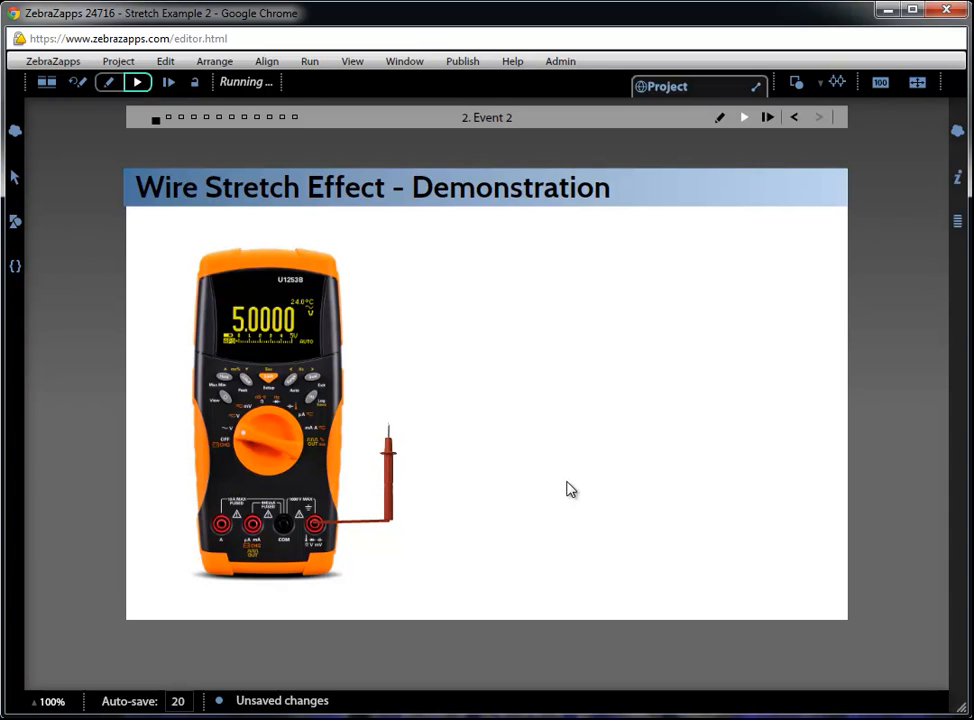
Return to the event overview, add a new event after Event 2, and open it for editing
{"action": "left_click", "coordinate": [43, 85]}
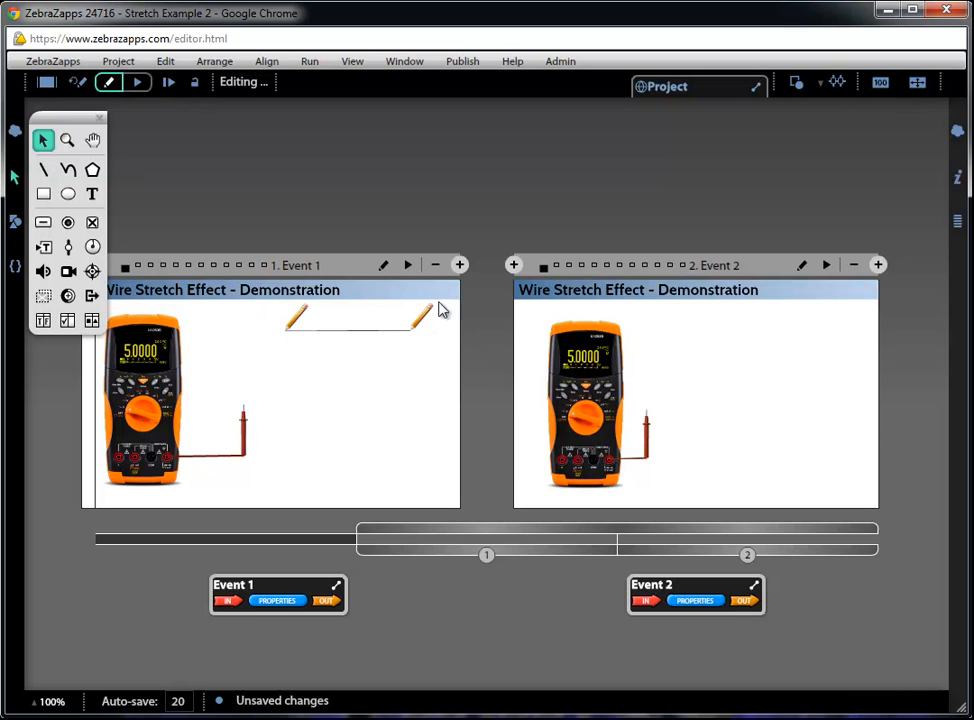
{"action": "left_click", "coordinate": [878, 266]}
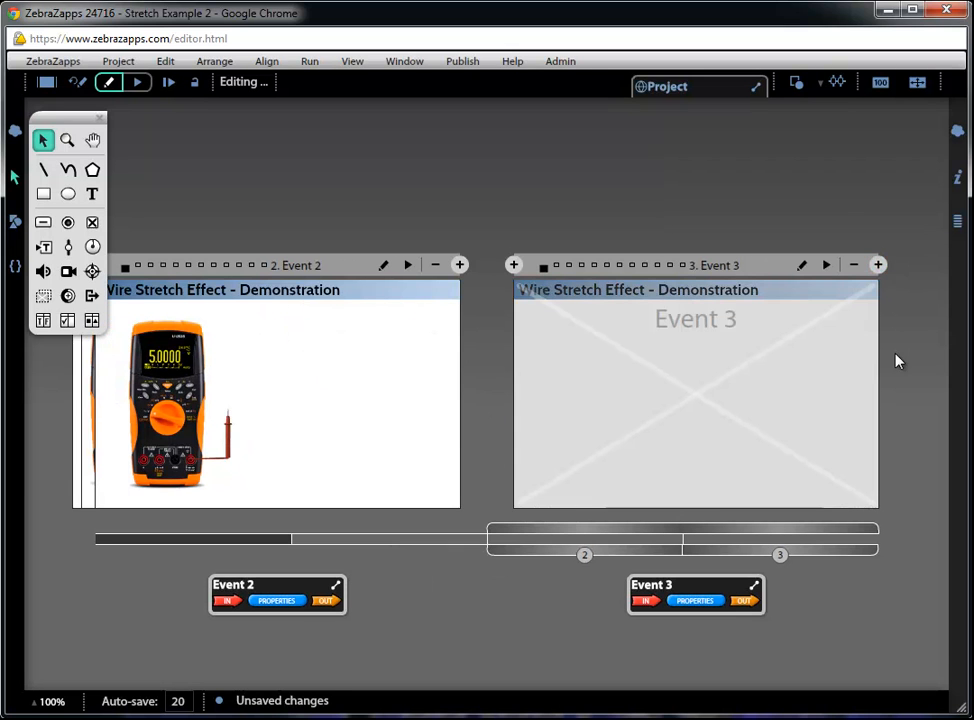
{"action": "left_click", "coordinate": [802, 266]}
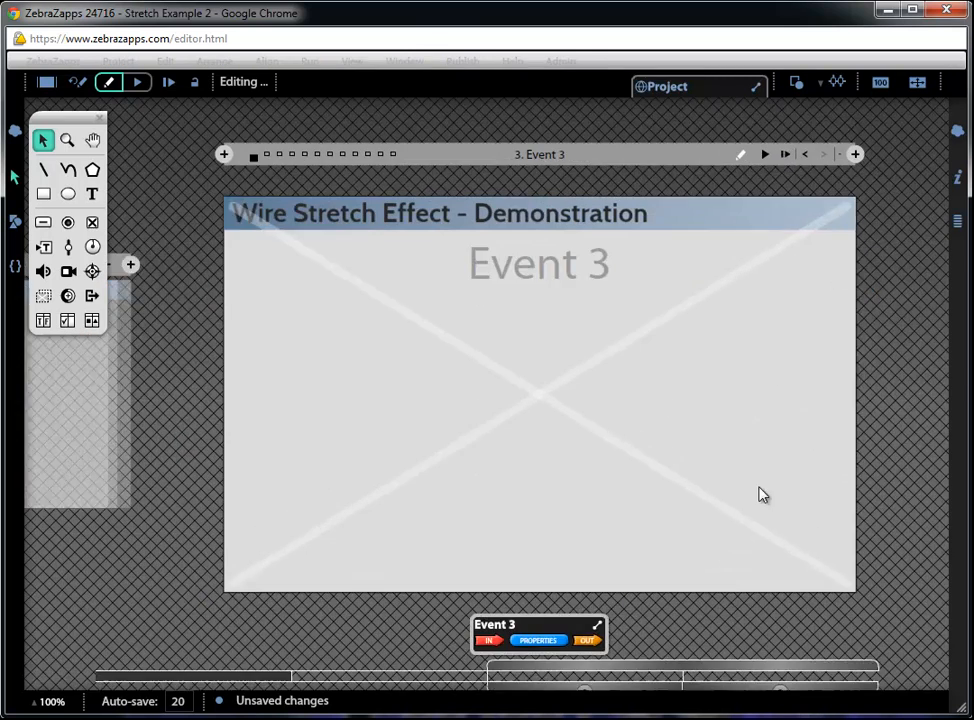
Place the pencil 25p.png image in the upper-right area of Event 3
{"action": "left_click", "coordinate": [15, 224]}
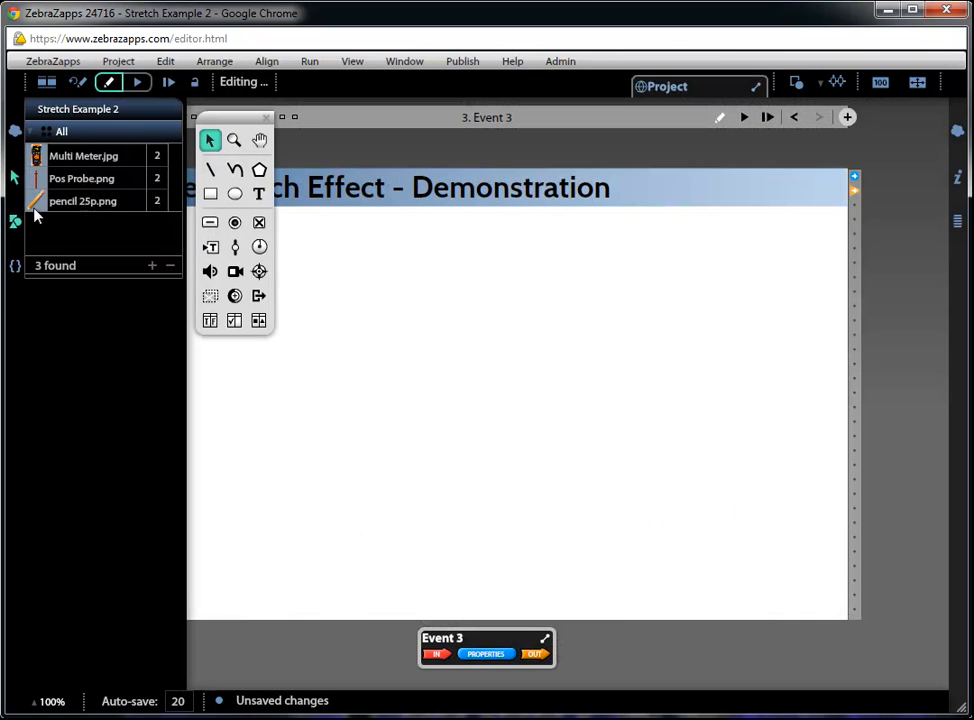
{"action": "mouse_move", "coordinate": [36, 204]}
{"action": "left_mouse_down"}
{"action": "mouse_move", "coordinate": [283, 211]}
{"action": "mouse_move", "coordinate": [635, 323]}
{"action": "mouse_move", "coordinate": [702, 331]}
{"action": "left_mouse_up"}
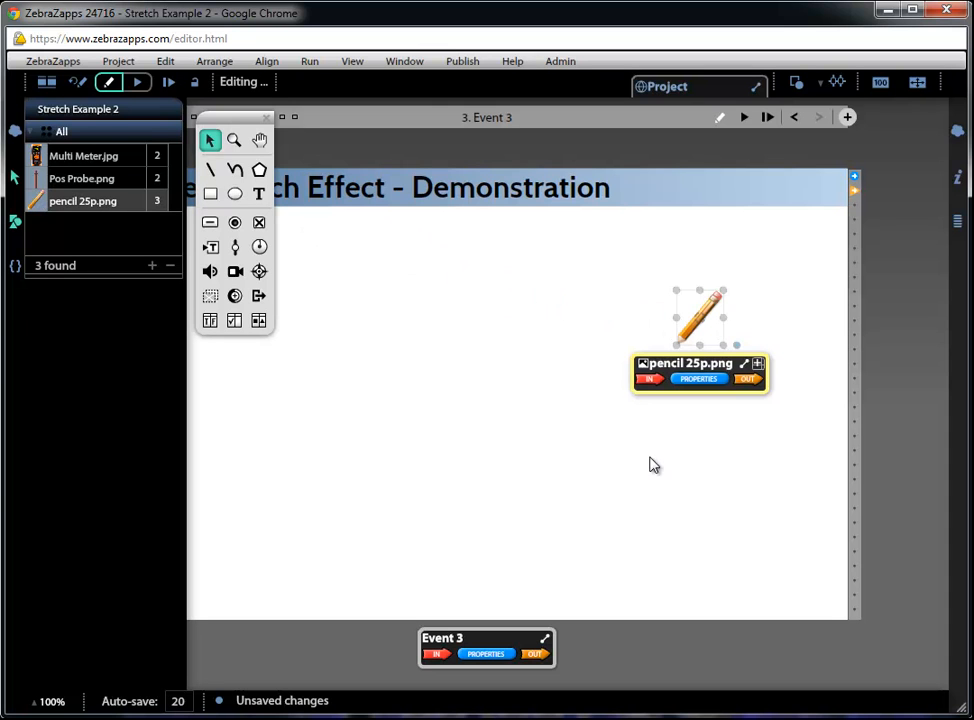
{"action": "left_click", "coordinate": [15, 222]}
{"action": "left_click_drag", "start_coordinate": [693, 334], "coordinate": [708, 320]}
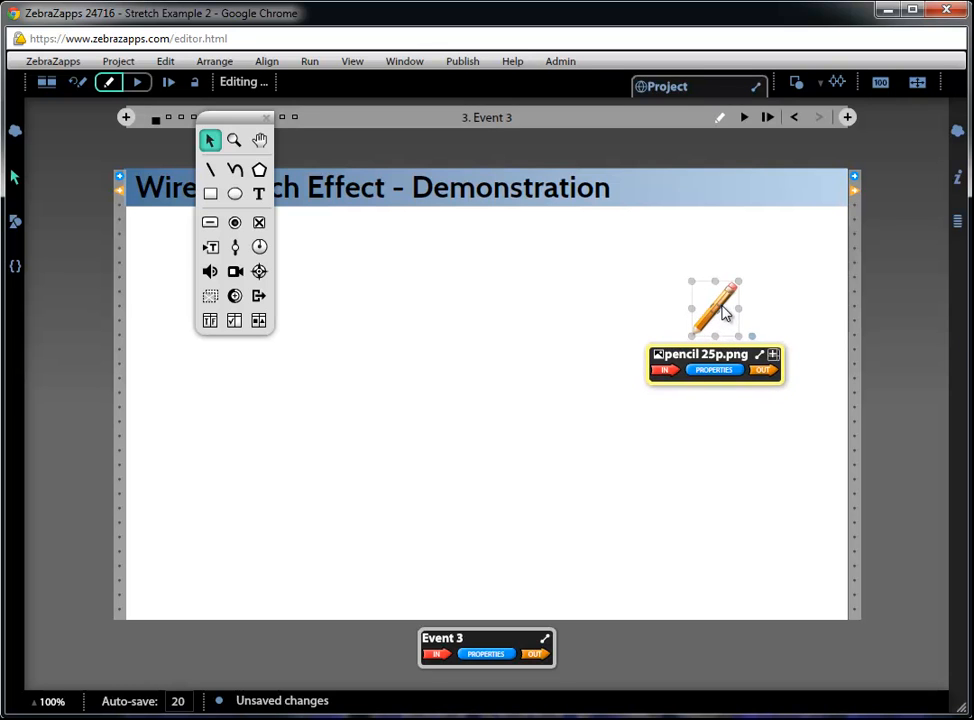
Set the pencil image's anchor point to BL- bottom left
{"action": "left_click", "coordinate": [725, 372]}
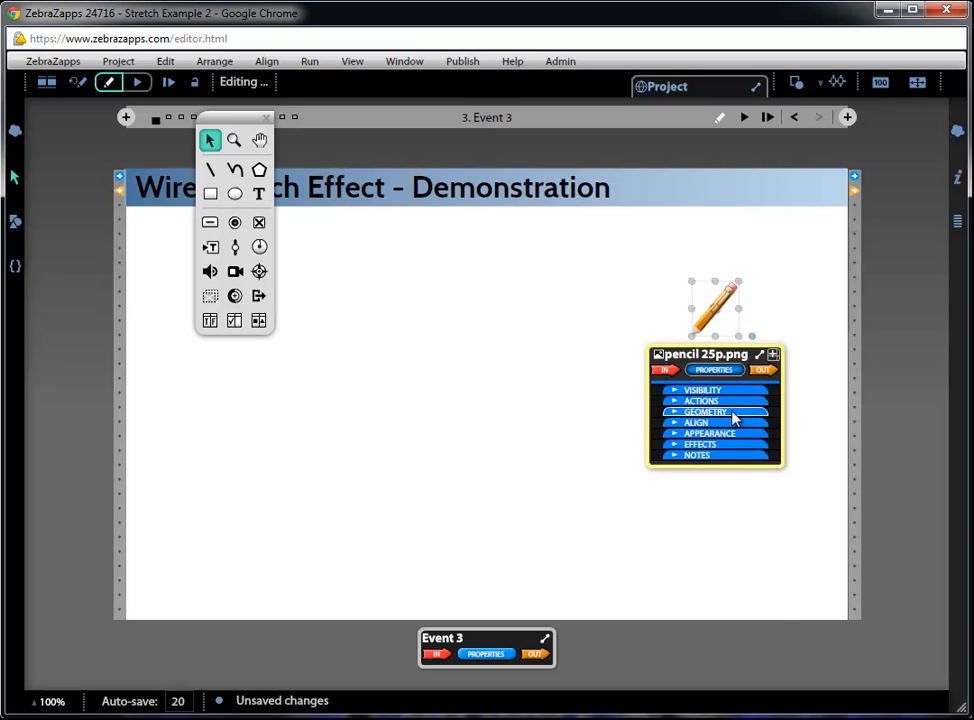
{"action": "left_click", "coordinate": [732, 413]}
{"action": "left_click", "coordinate": [755, 432]}
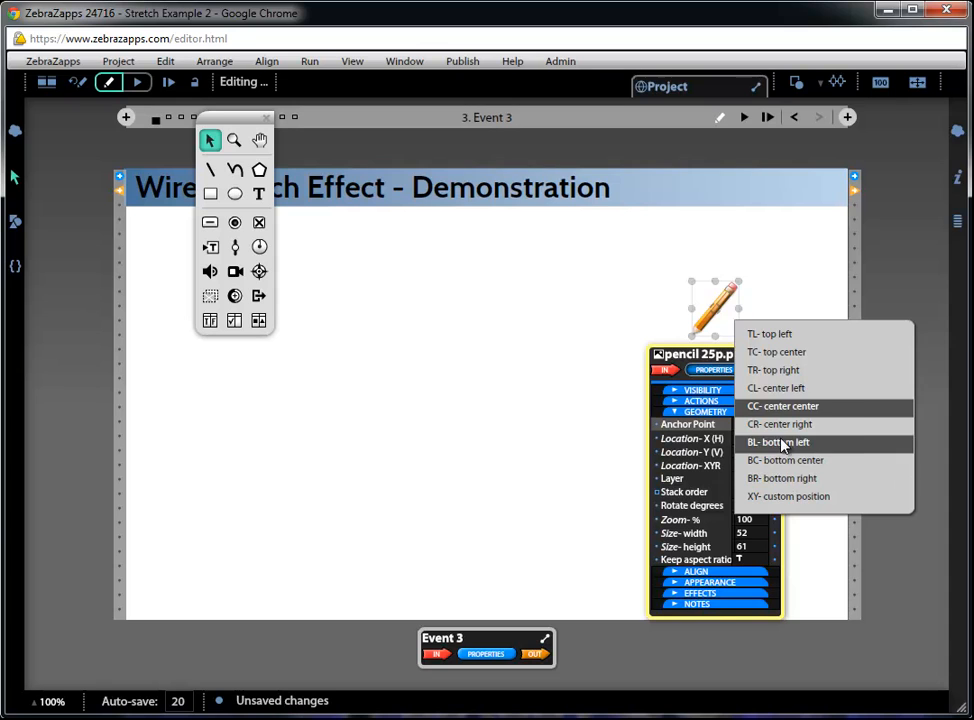
{"action": "left_click", "coordinate": [789, 442]}
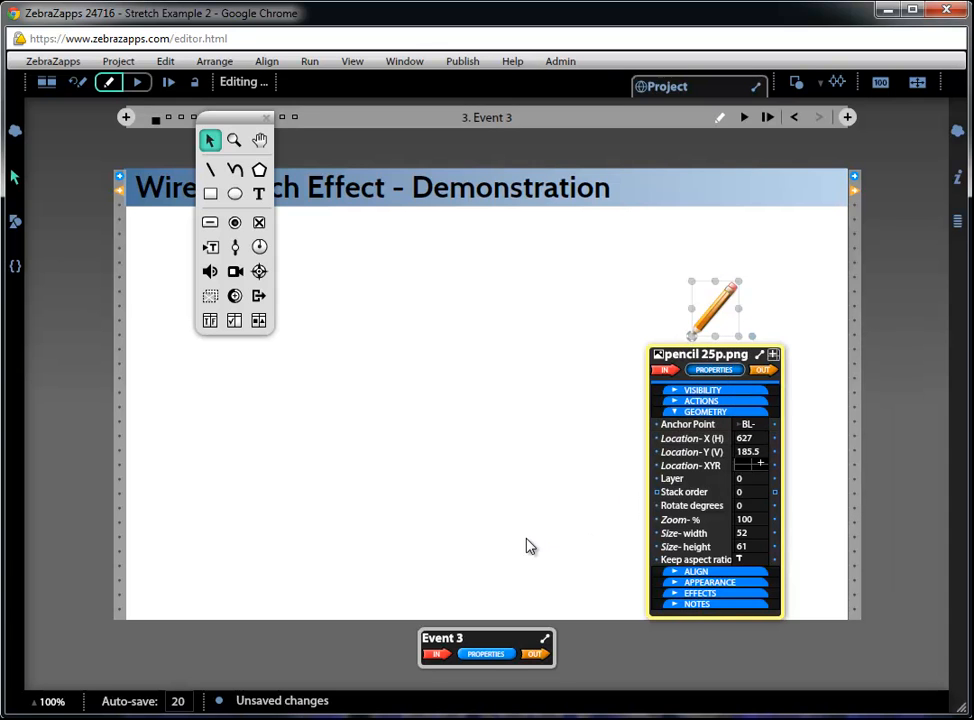
{"action": "left_click", "coordinate": [750, 427]}
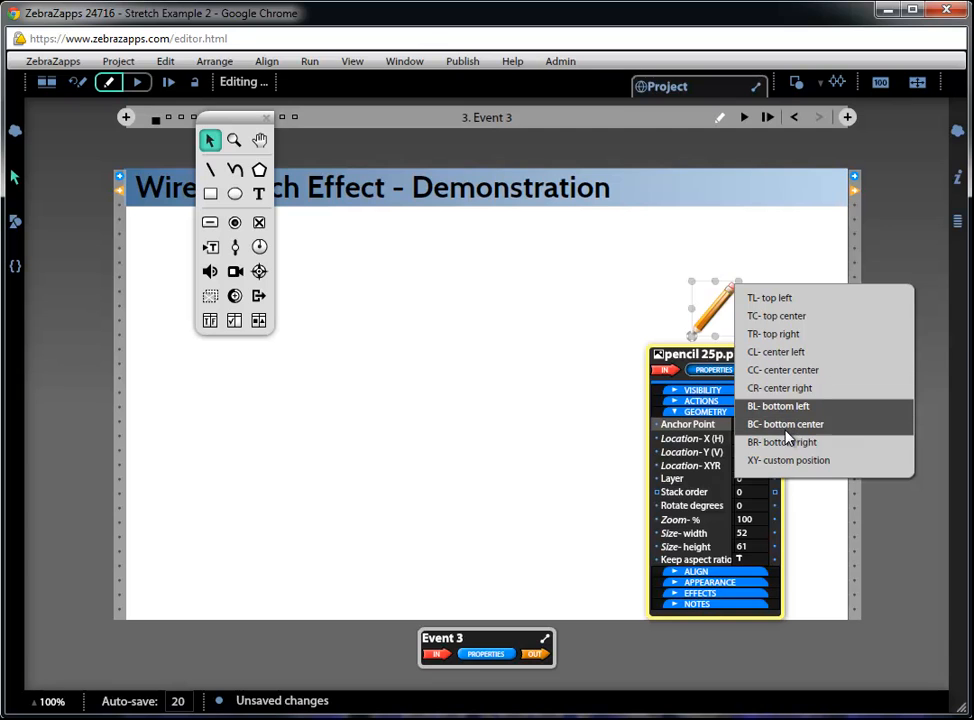
{"action": "left_click", "coordinate": [519, 529]}
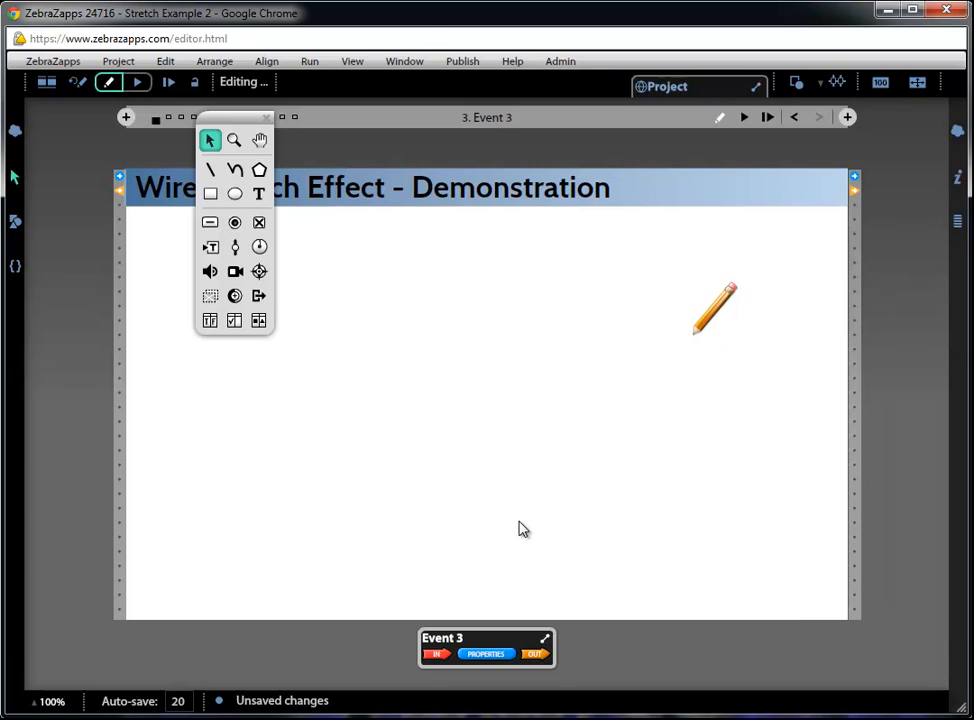
Duplicate the pencil image and place the copy level with it on the other side of Event 3
{"action": "left_click", "coordinate": [722, 315]}
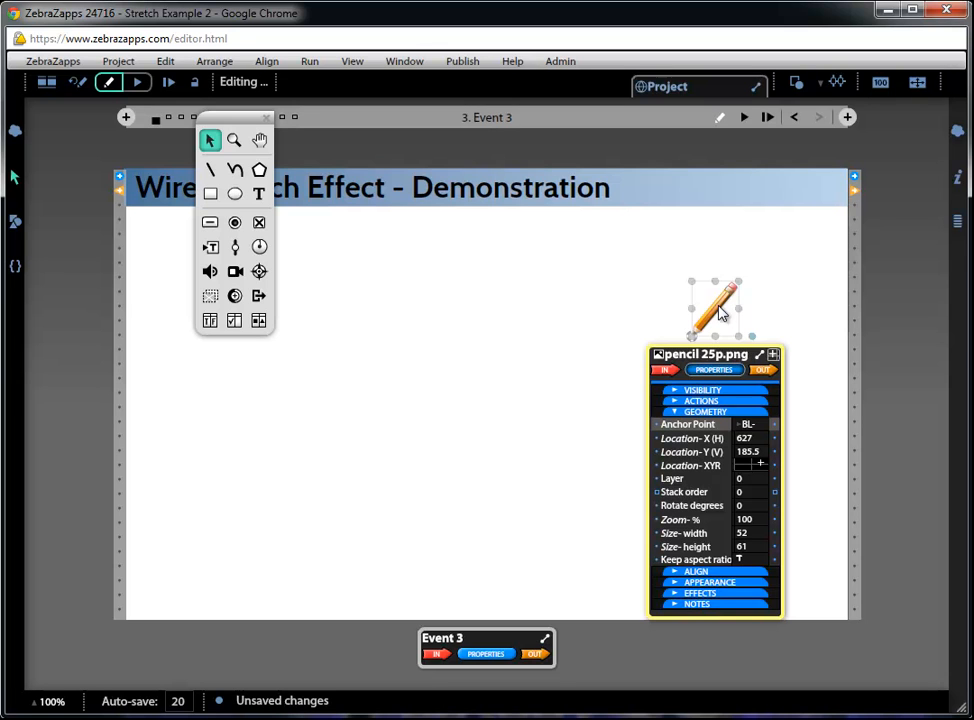
{"action": "left_click_drag", "start_coordinate": [716, 316], "coordinate": [322, 320]}
{"action": "left_click", "coordinate": [424, 339]}
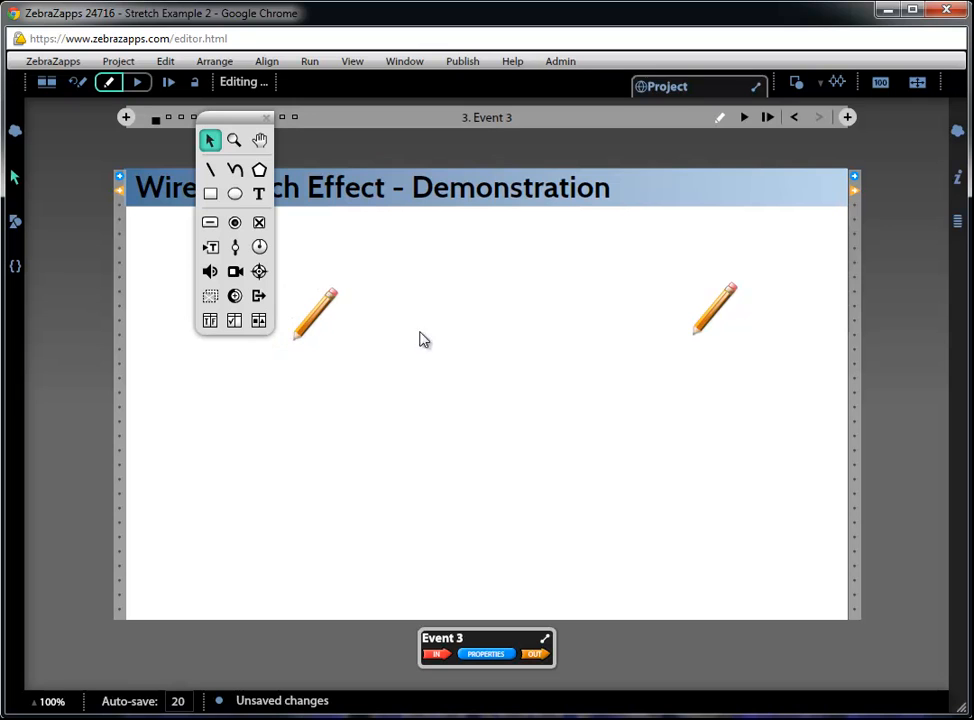
Draw a nearly horizontal straight path about 433 wide, running from below one pencil's tip to below the other's
{"action": "left_click", "coordinate": [235, 171]}
{"action": "left_click", "coordinate": [295, 363]}
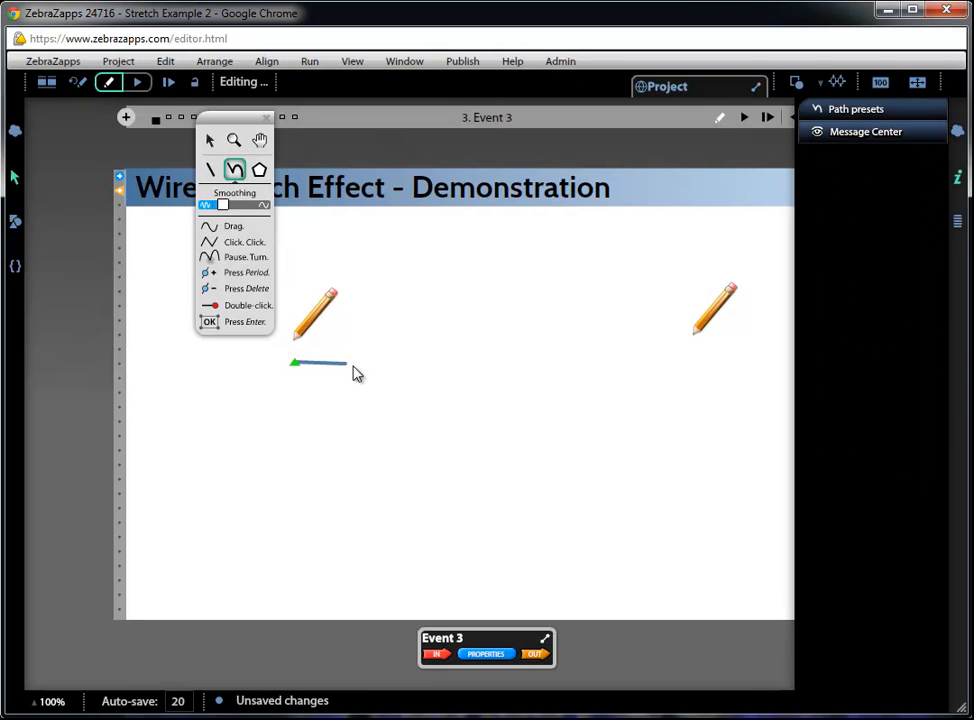
{"action": "left_click", "coordinate": [681, 359]}
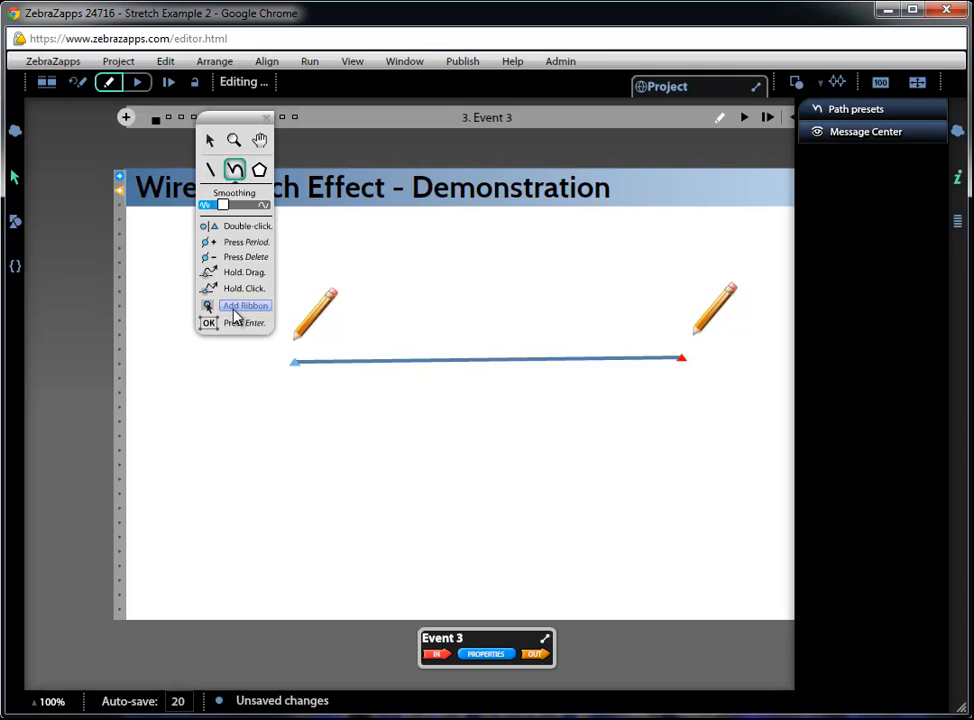
Add ribbon points for both ends of the path, Point 1 and Point 2, and finish the path
{"action": "key", "text": "Return"}
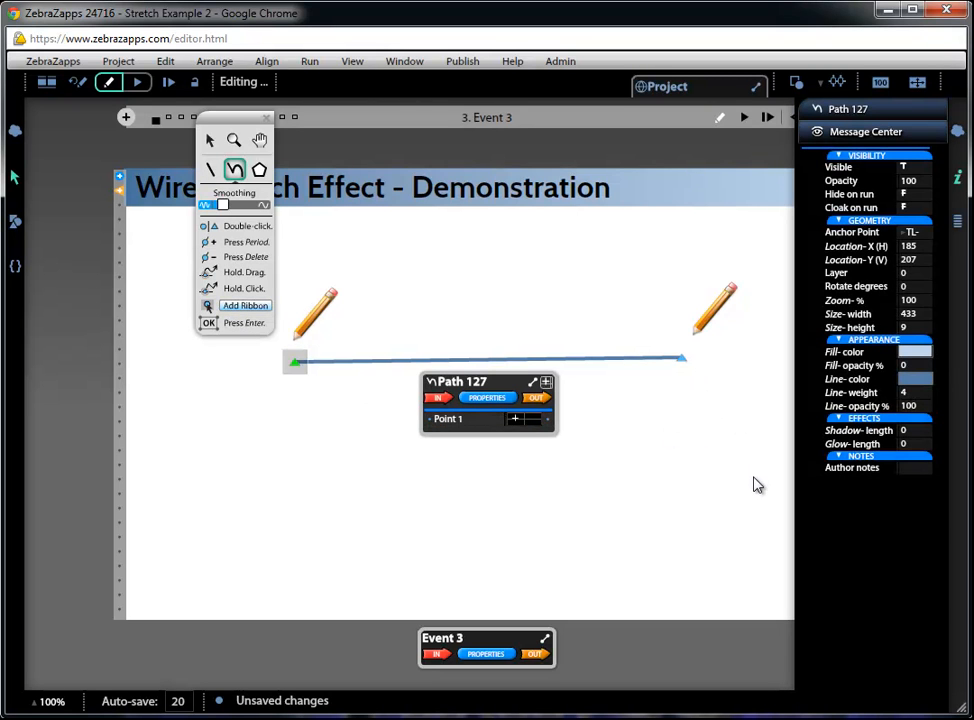
{"action": "left_click", "coordinate": [245, 306]}
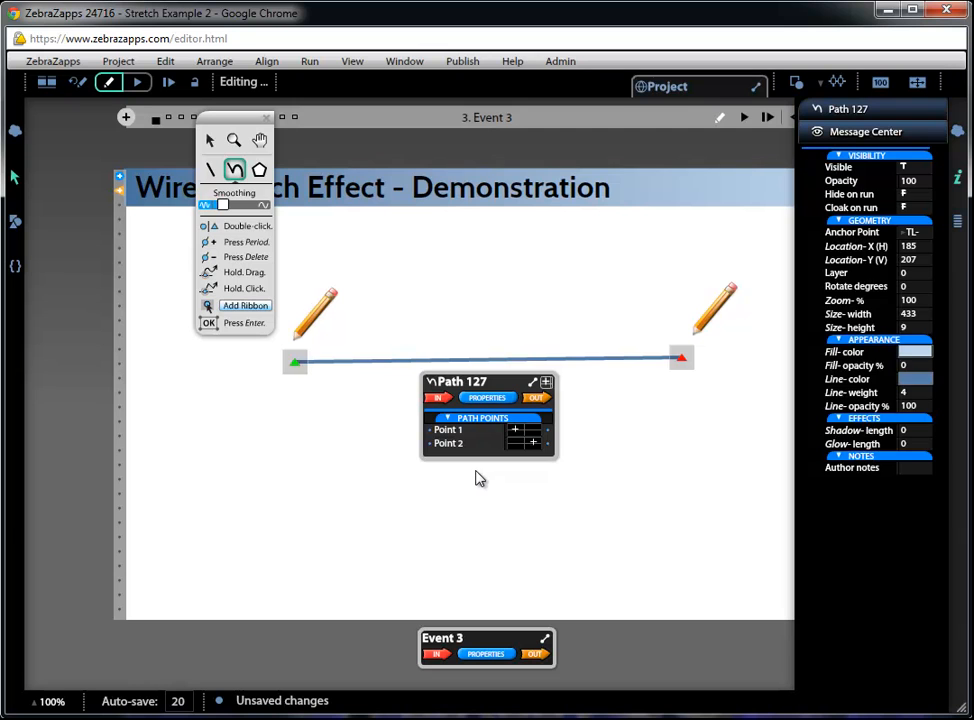
{"action": "key", "text": "Return"}
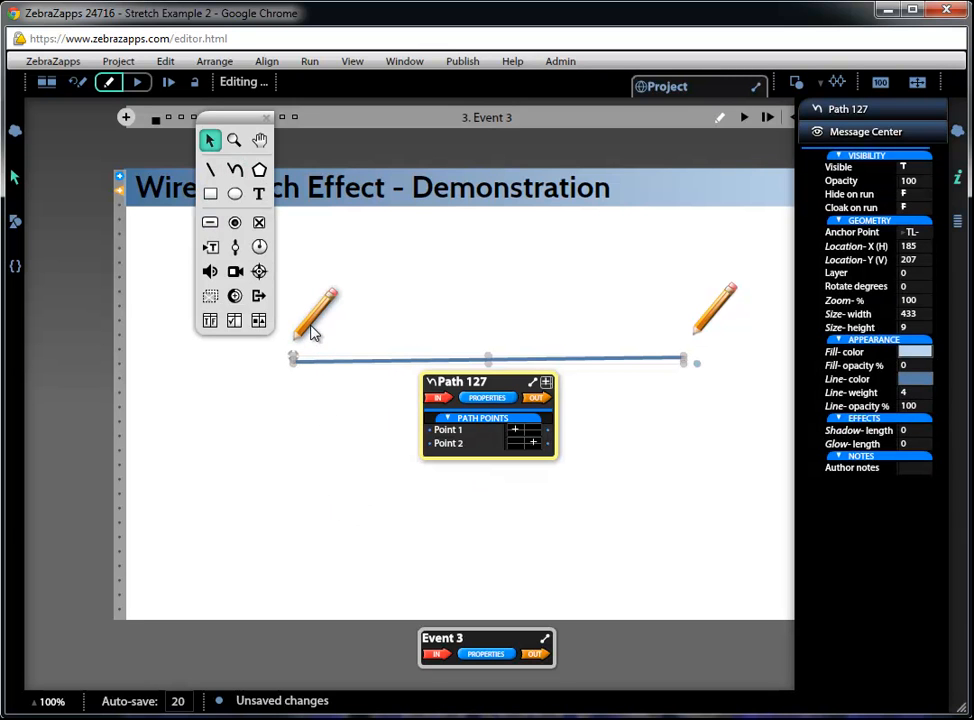
Connect the path's Point 1 to the left pencil's Location-XYR and Point 2 to the right pencil's Location-XYR
{"action": "mouse_move", "coordinate": [430, 430]}
{"action": "left_mouse_down"}
{"action": "mouse_move", "coordinate": [297, 450]}
{"action": "mouse_move", "coordinate": [293, 409]}
{"action": "mouse_move", "coordinate": [315, 330]}
{"action": "mouse_move", "coordinate": [302, 476]}
{"action": "left_mouse_up"}
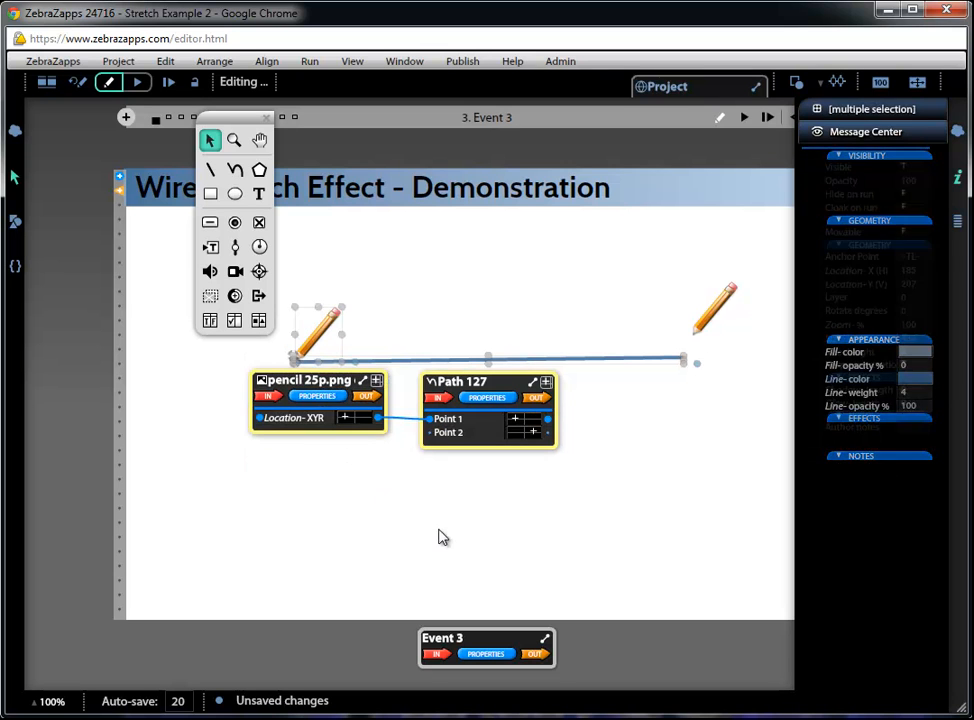
{"action": "mouse_move", "coordinate": [547, 438]}
{"action": "left_mouse_down"}
{"action": "mouse_move", "coordinate": [615, 417]}
{"action": "mouse_move", "coordinate": [720, 320]}
{"action": "mouse_move", "coordinate": [691, 465]}
{"action": "left_mouse_up"}
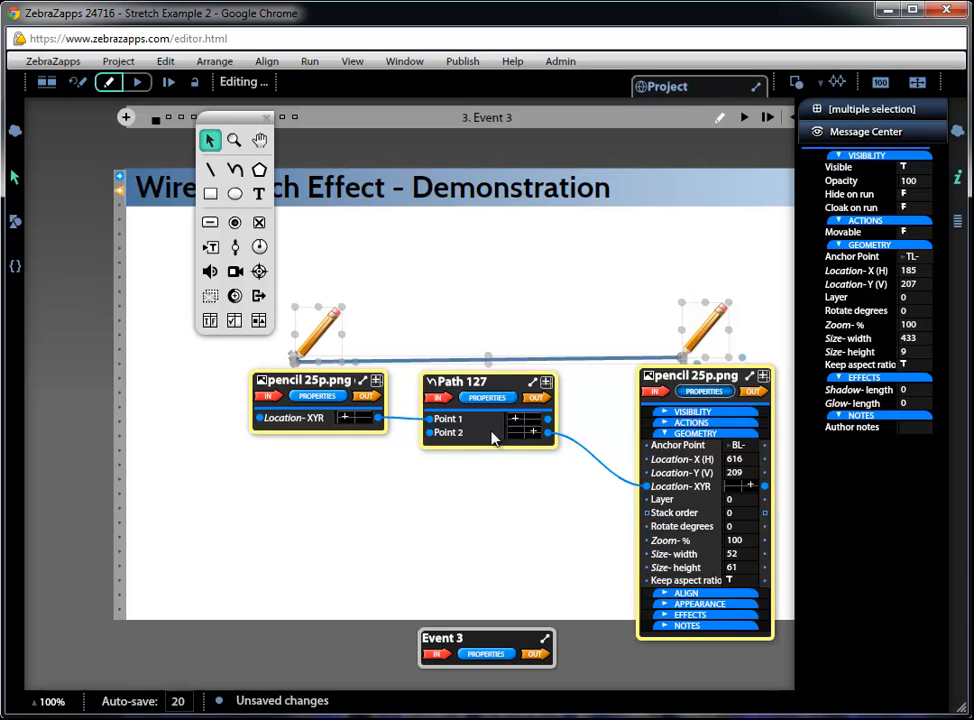
{"action": "left_click", "coordinate": [517, 343]}
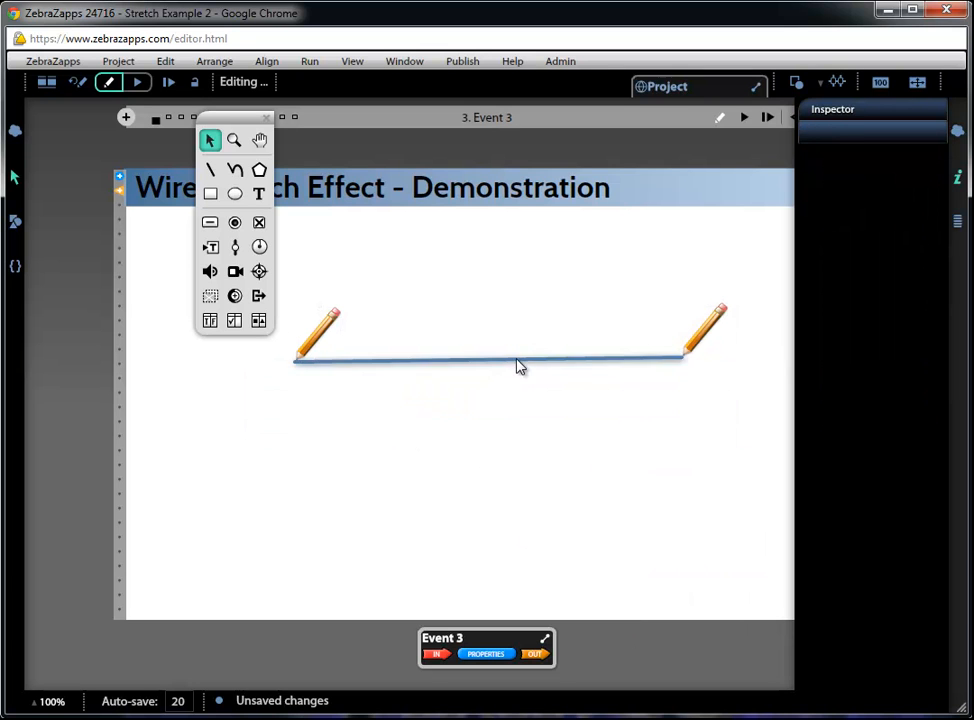
Set the path's line color to dark gray and its line weight to 1
{"action": "left_click", "coordinate": [517, 363]}
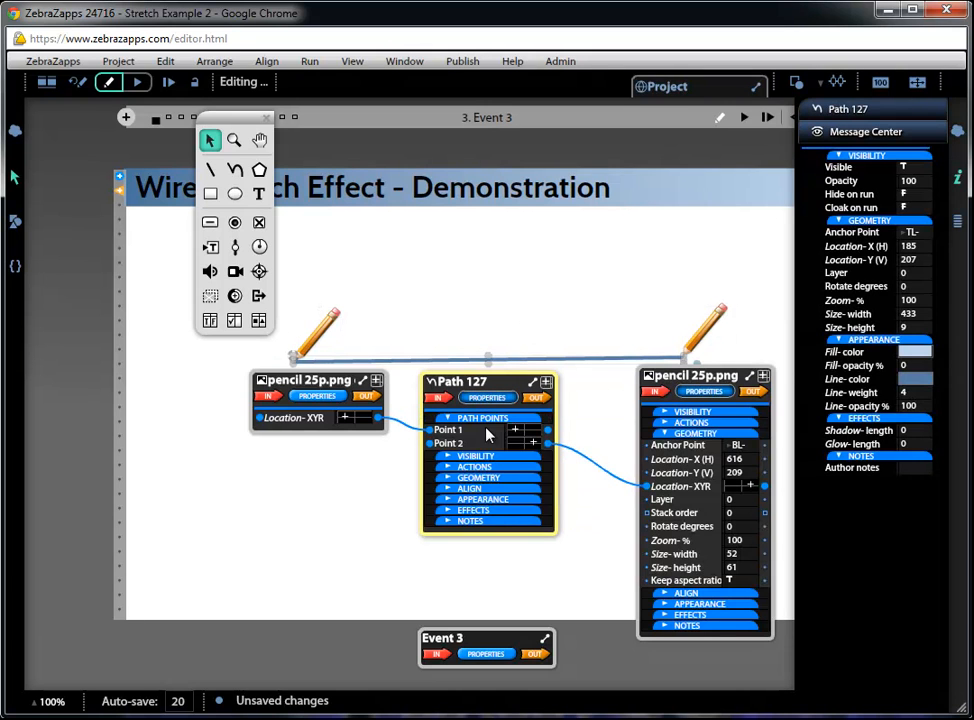
{"action": "left_click", "coordinate": [489, 500]}
{"action": "left_click", "coordinate": [514, 557]}
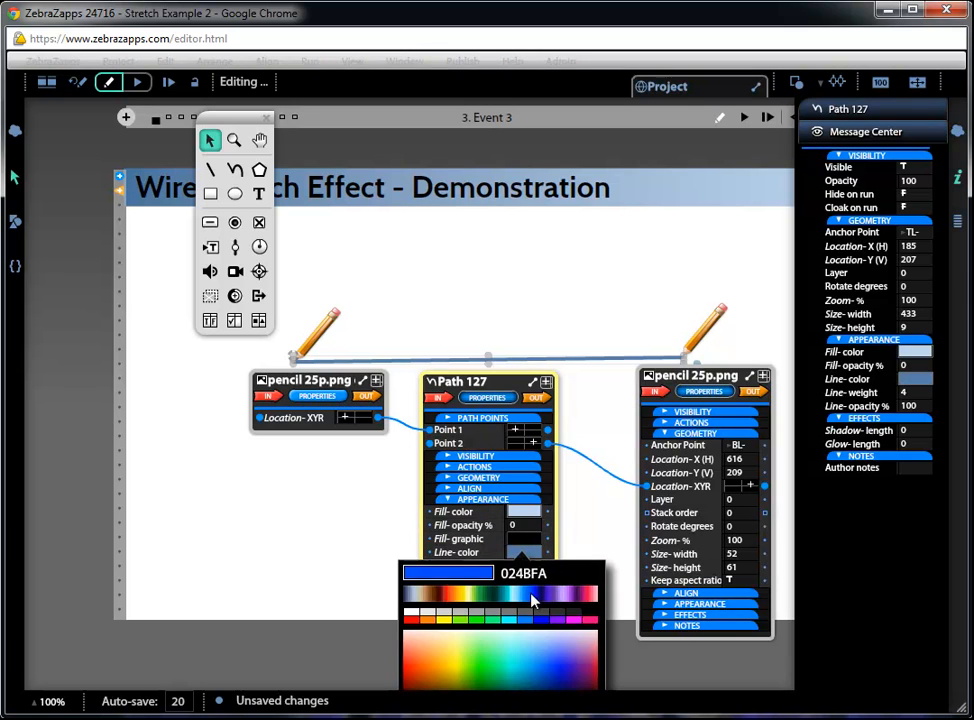
{"action": "left_click", "coordinate": [546, 617]}
{"action": "left_click", "coordinate": [528, 566]}
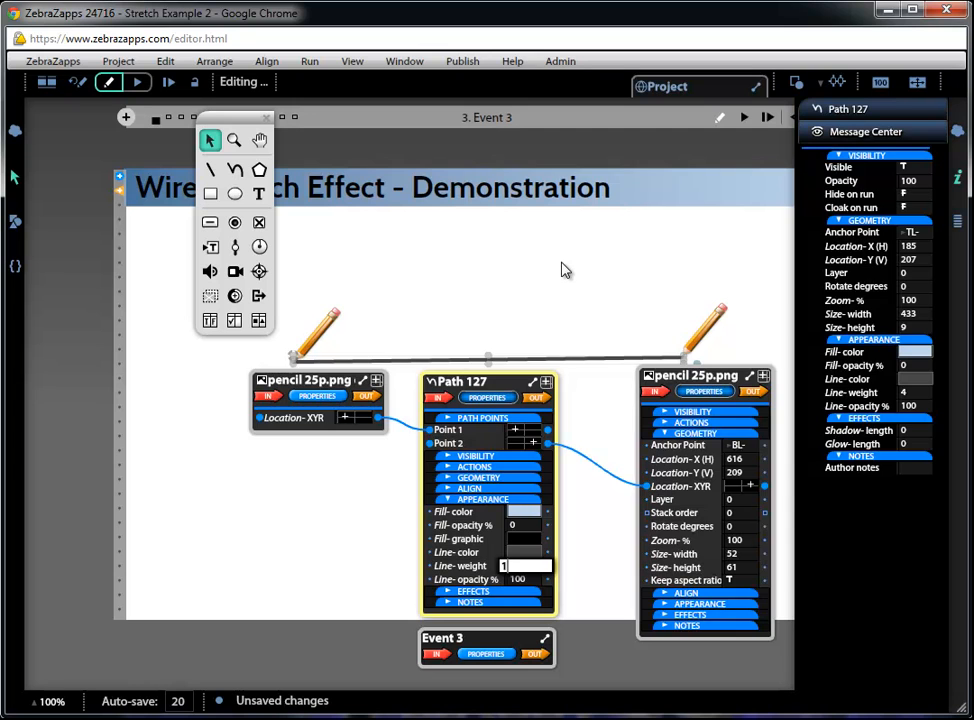
{"action": "left_click", "coordinate": [367, 371]}
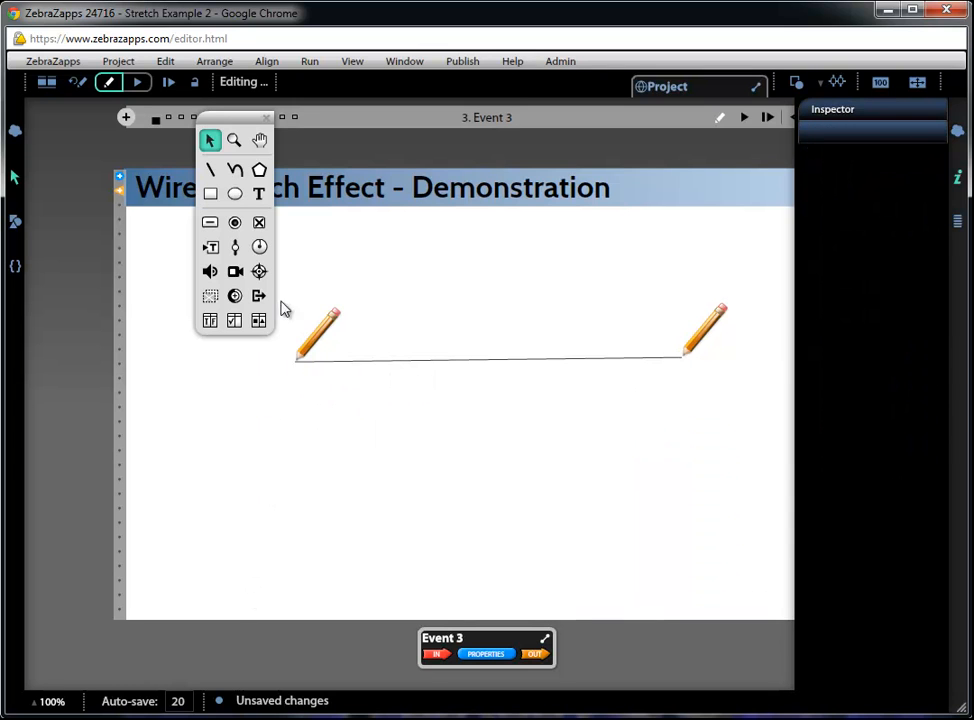